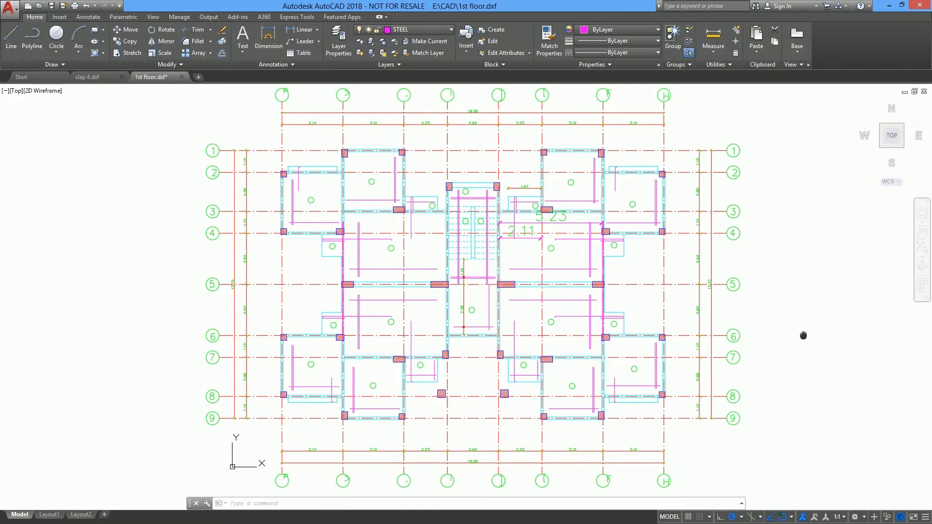
Save the floor plan drawing as Base Floor in AutoCAD 2018 DXF format in the CAD folder
scroll(803, 335, up, 2)
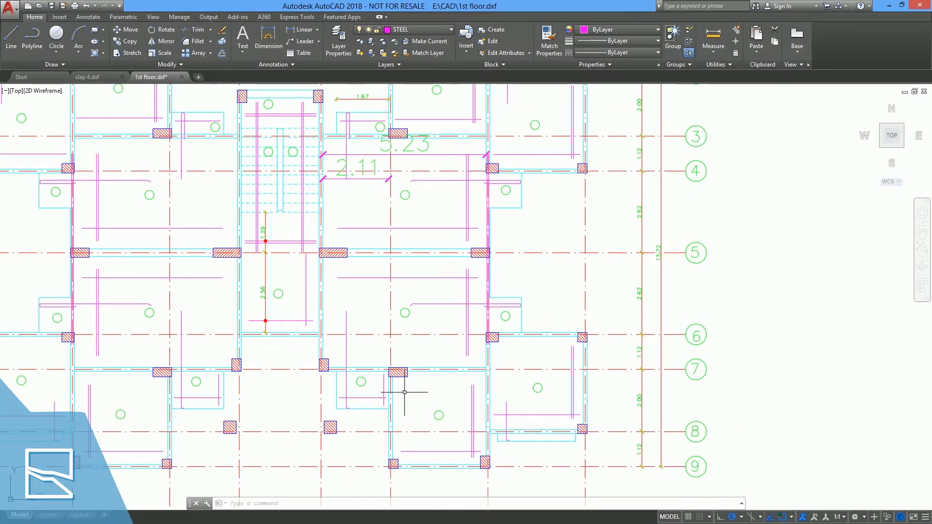
middle_drag(432, 398, 563, 399)
scroll(563, 399, down, 4)
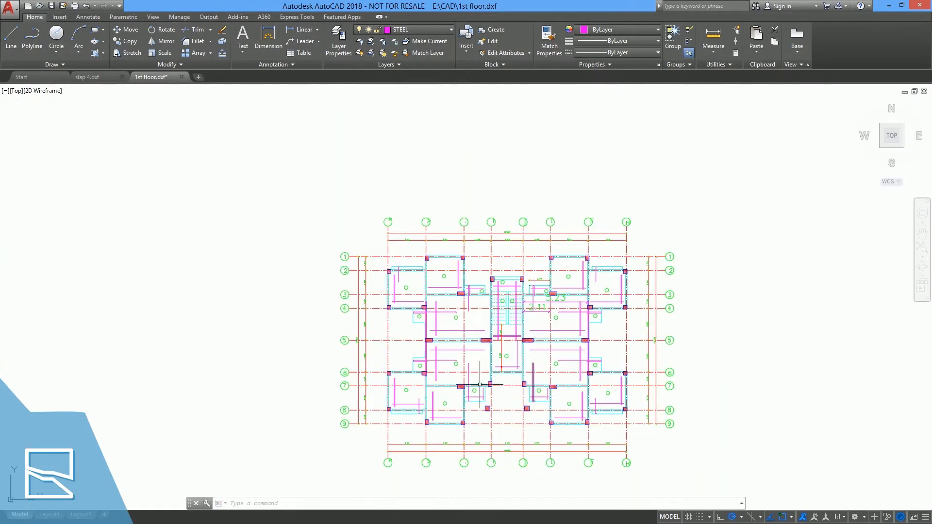
click(10, 8)
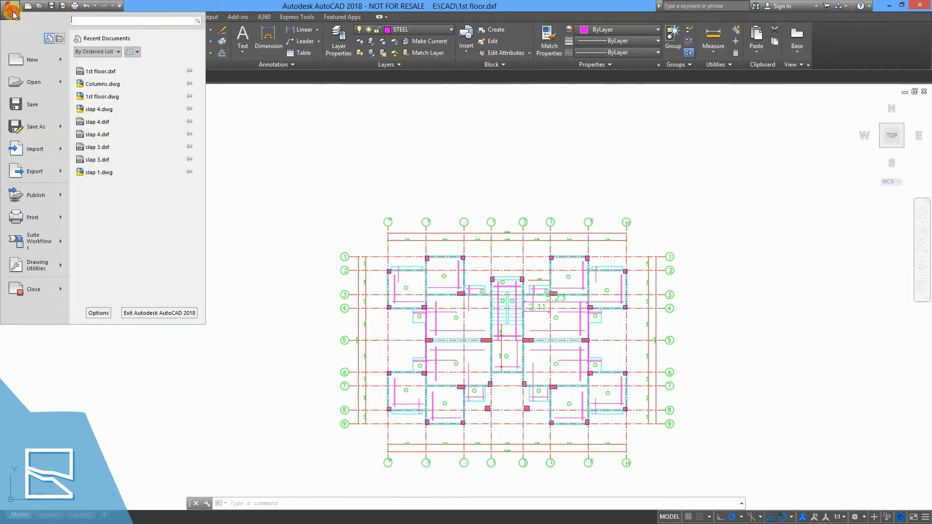
click(31, 128)
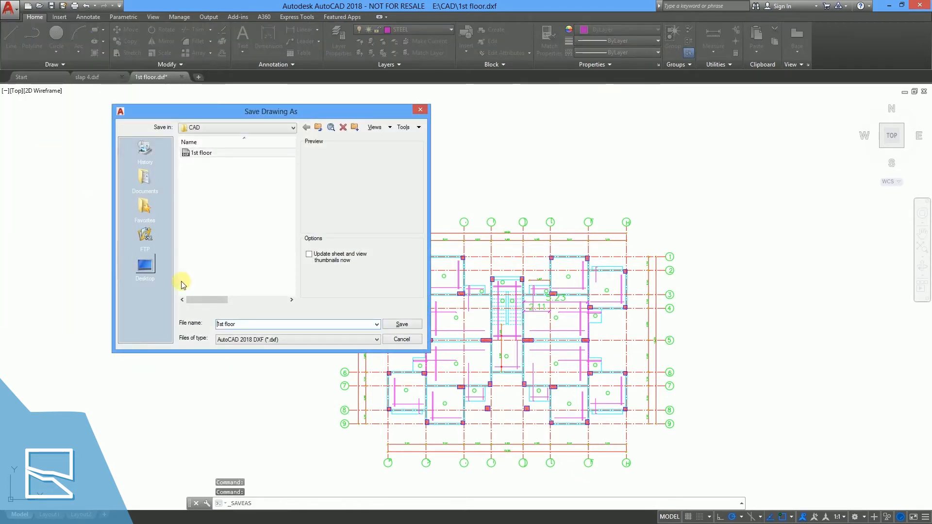
drag(245, 323, 221, 328)
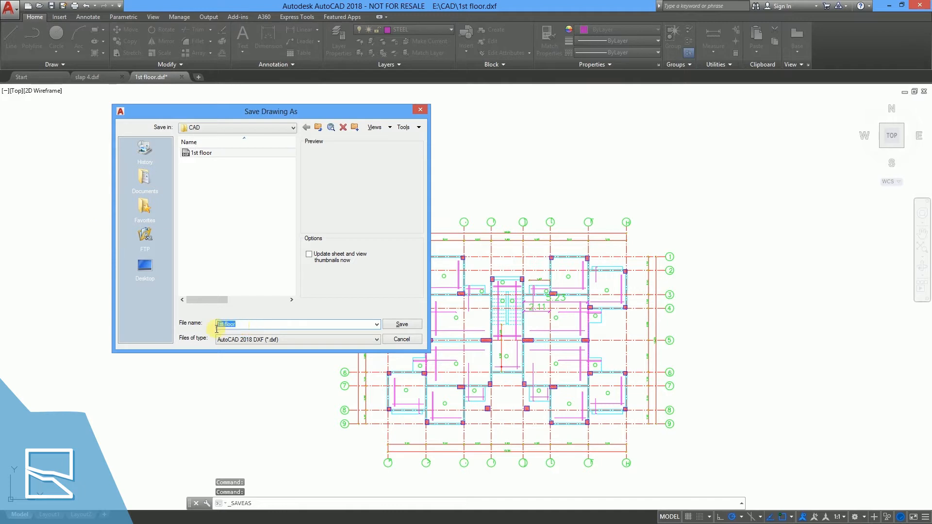
text(Base F)
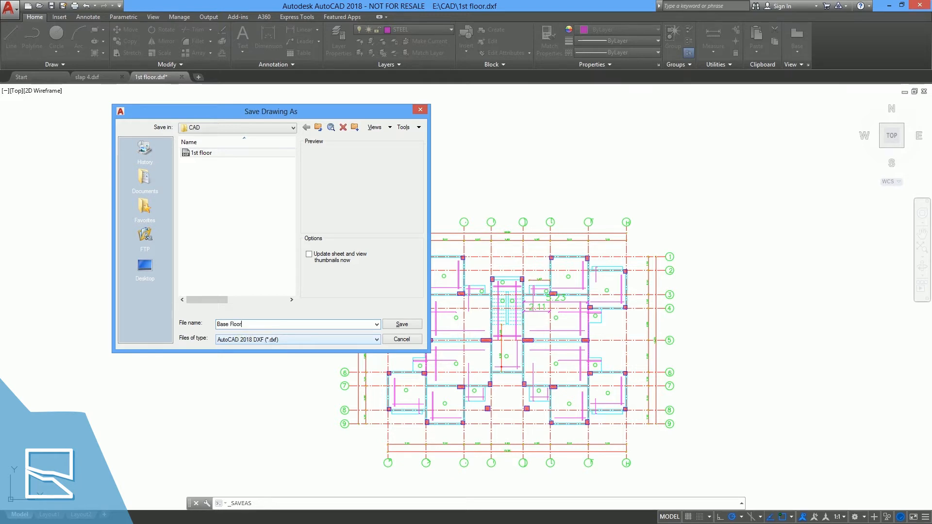
click(313, 340)
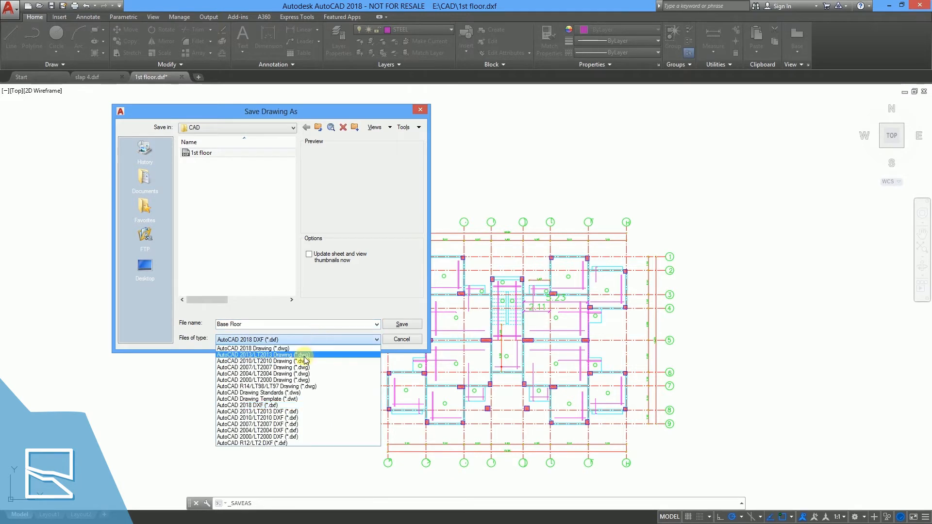
click(295, 406)
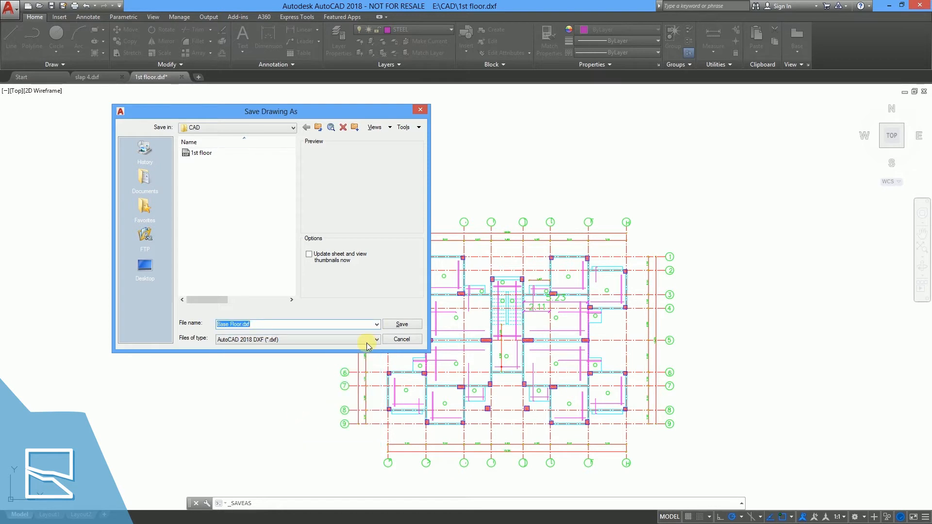
click(408, 324)
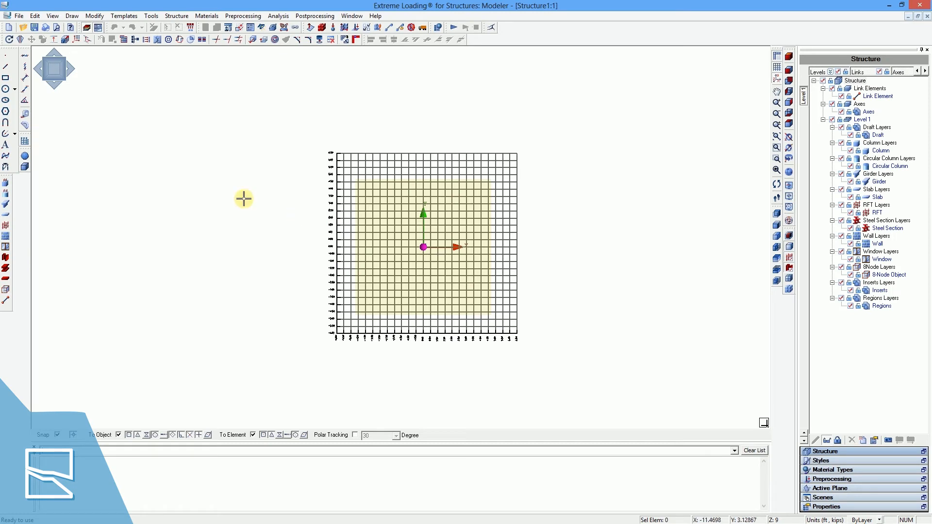
Switch to Extreme Loading for Structures Modeler and import the Base Floor DXF file, accepting the offered file units
drag(190, 190, 132, 148)
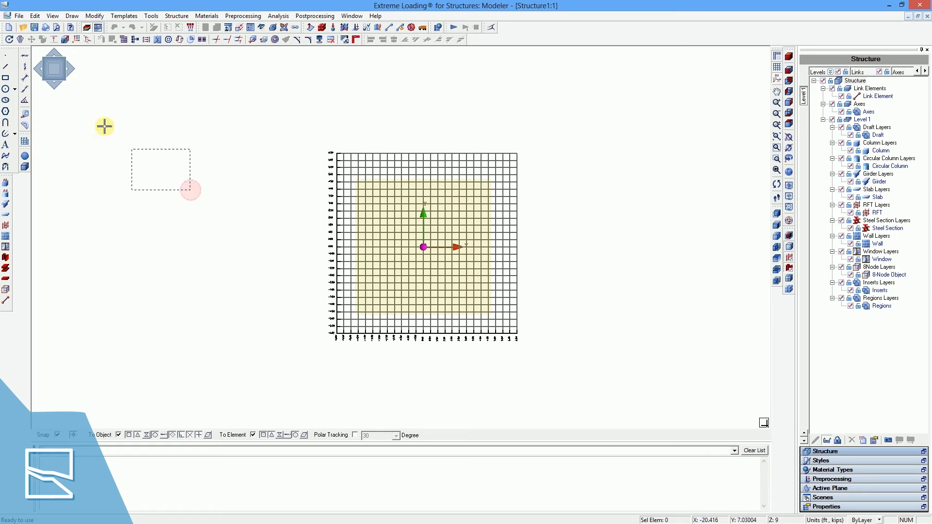
click(19, 16)
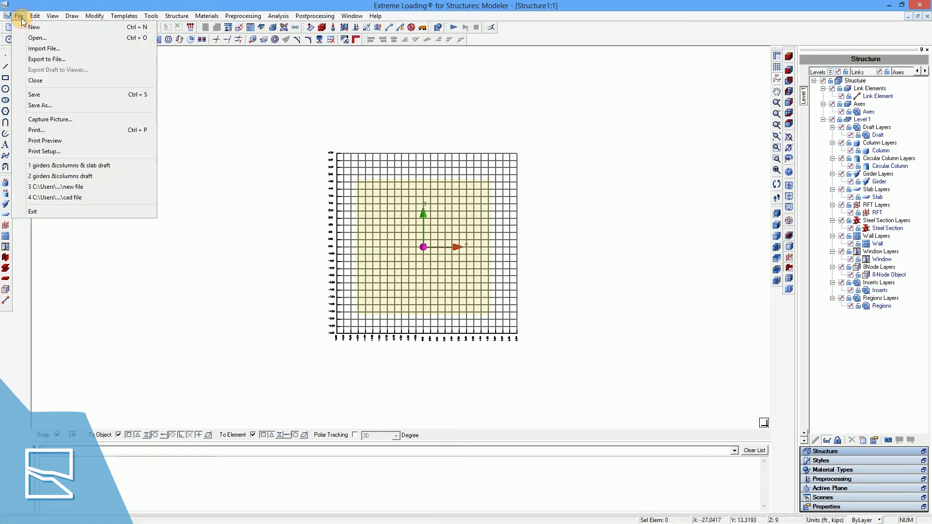
click(39, 50)
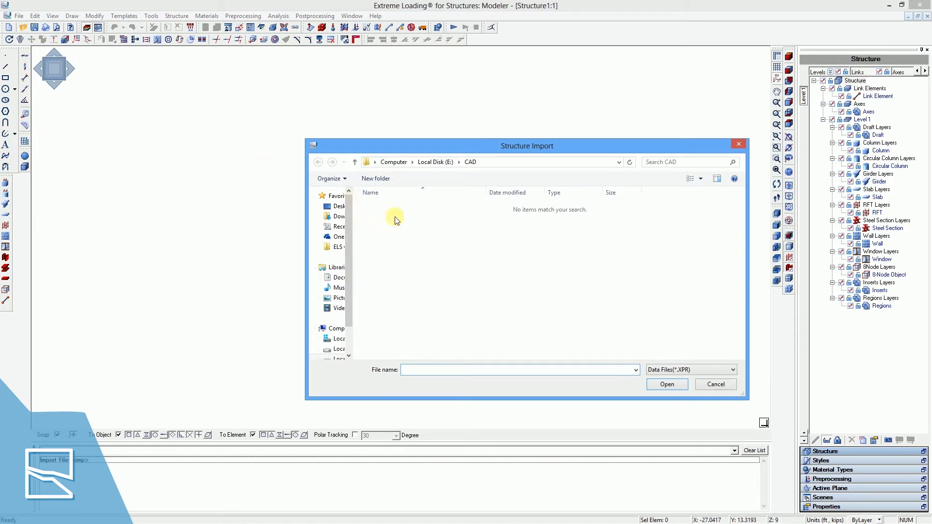
click(683, 373)
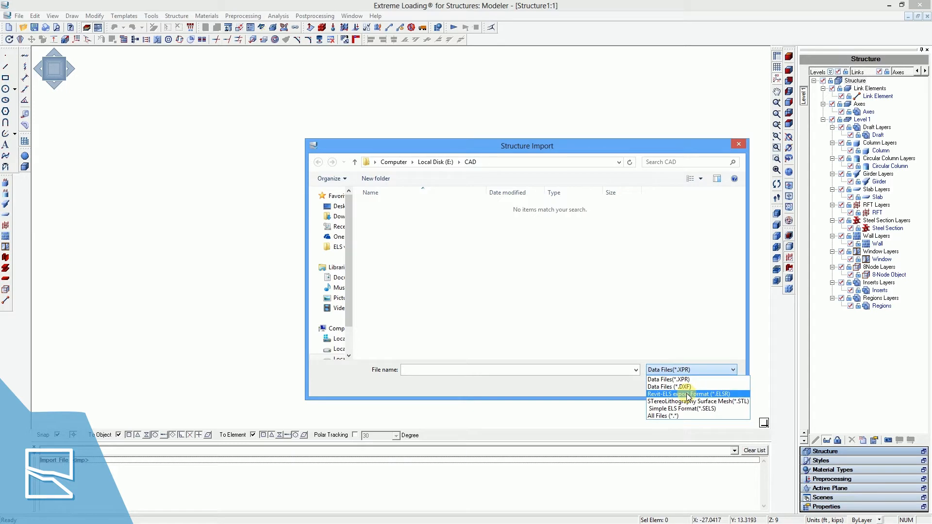
click(685, 387)
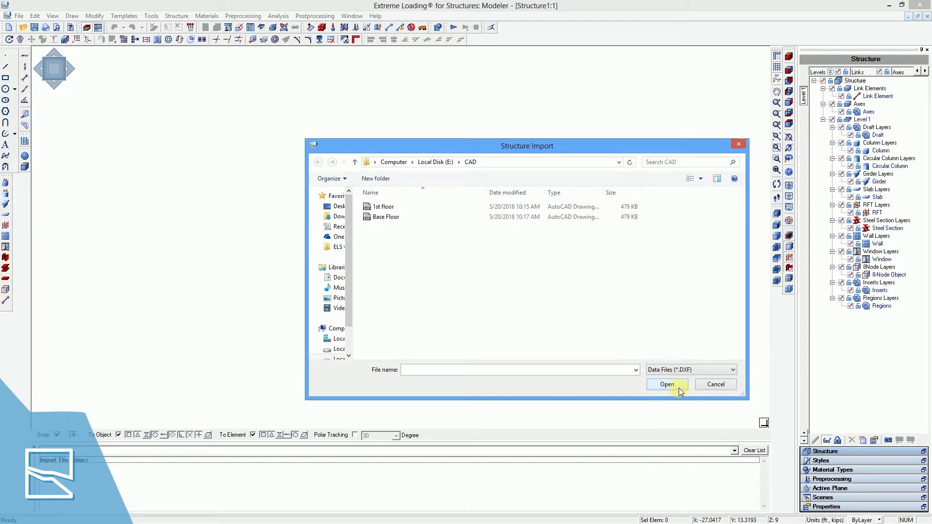
click(388, 217)
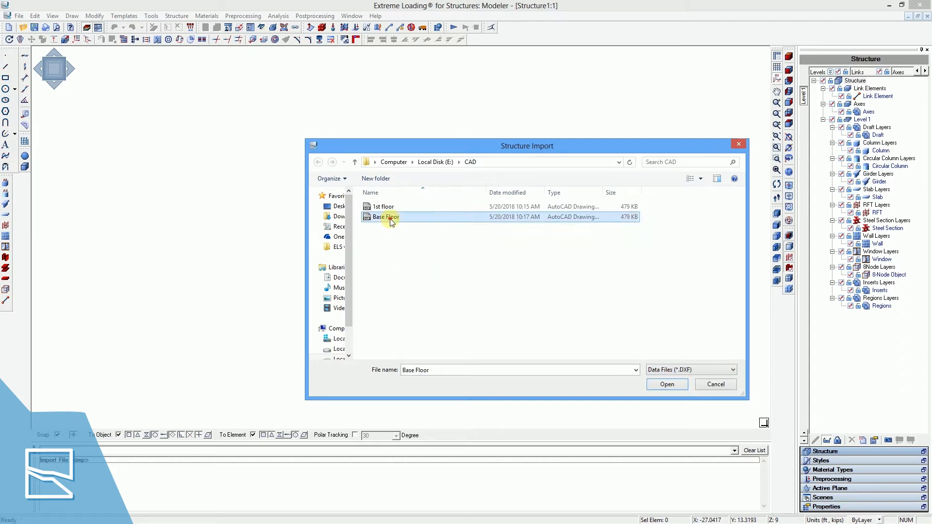
click(658, 385)
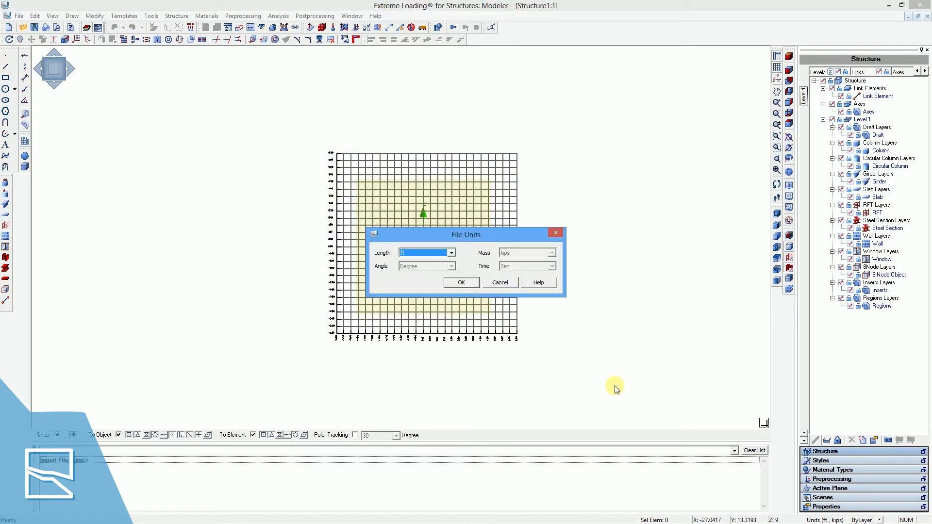
click(461, 282)
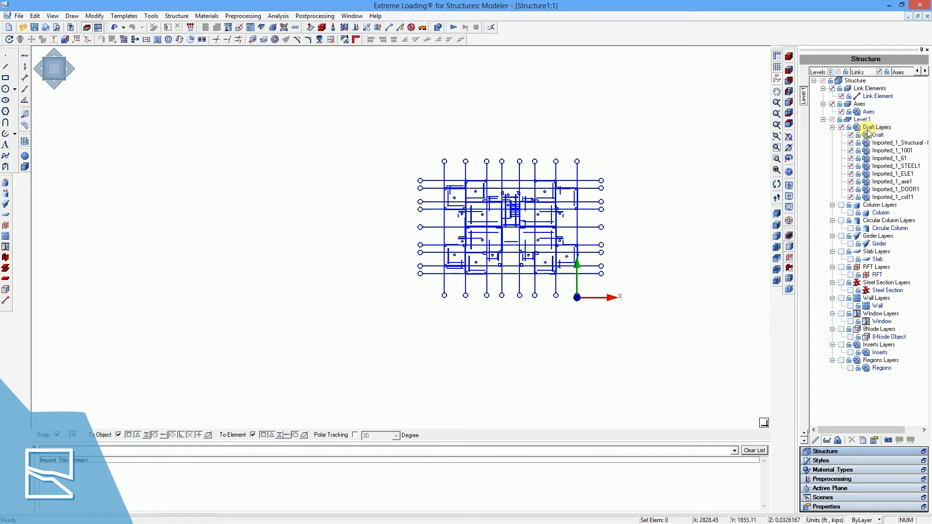
Hide all draft layers except Imported_1_col11 so that only the column outlines are displayed
click(841, 127)
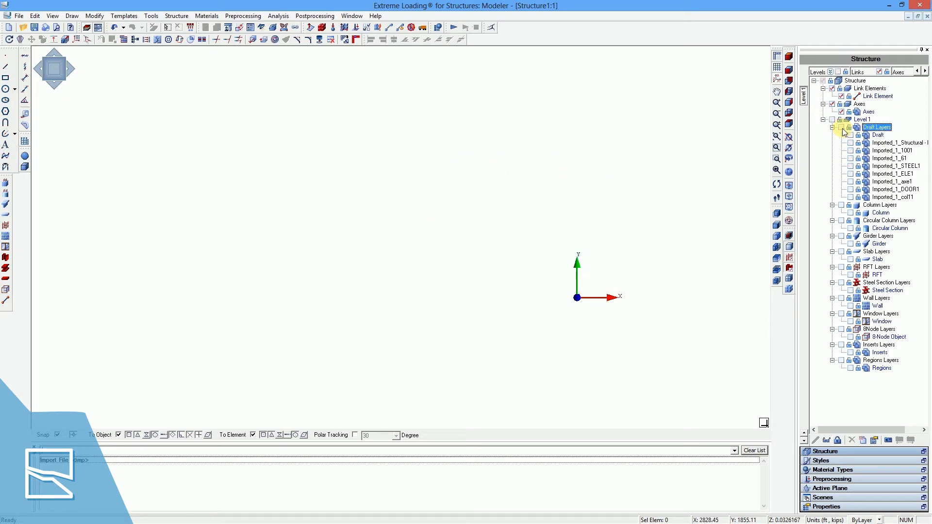
click(851, 198)
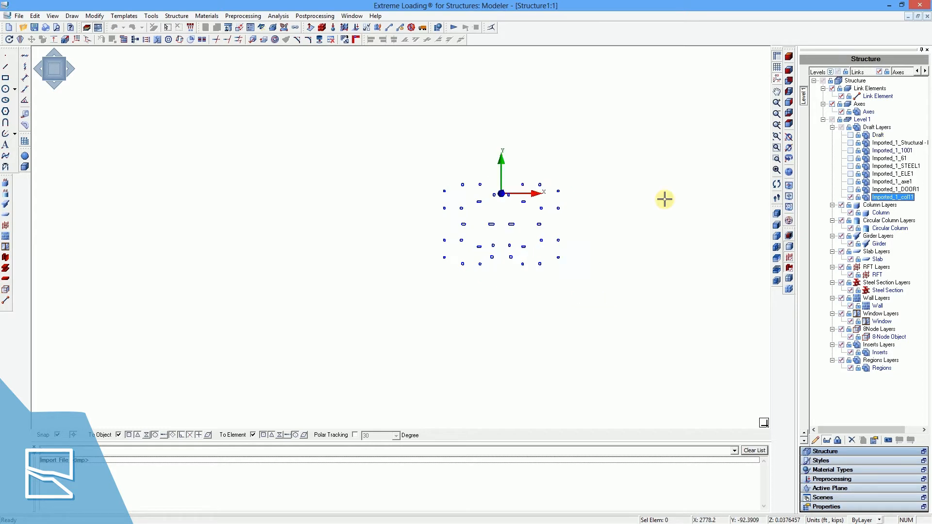
click(638, 220)
Recognize columns from the selected Imported_1_col11 lines only, with column dimensions not more than 90 ft
scroll(585, 225, up, 5)
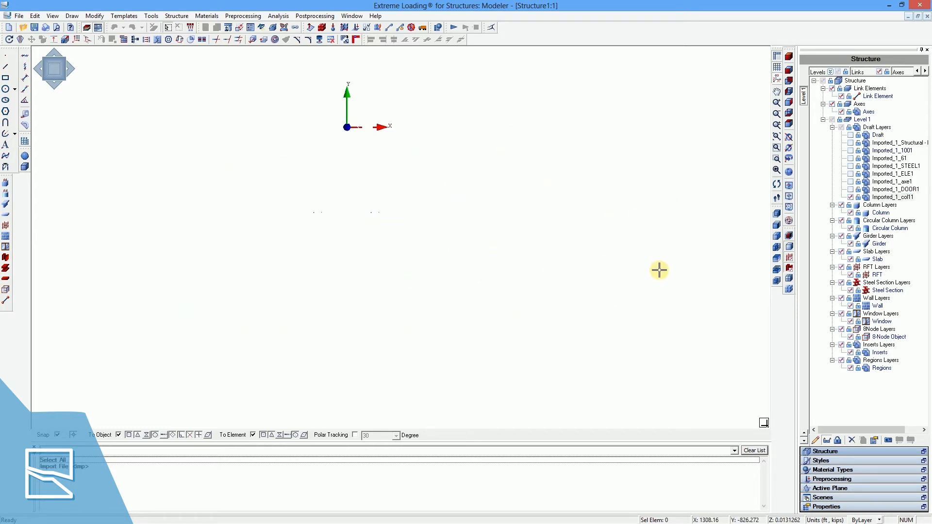
right_click(655, 171)
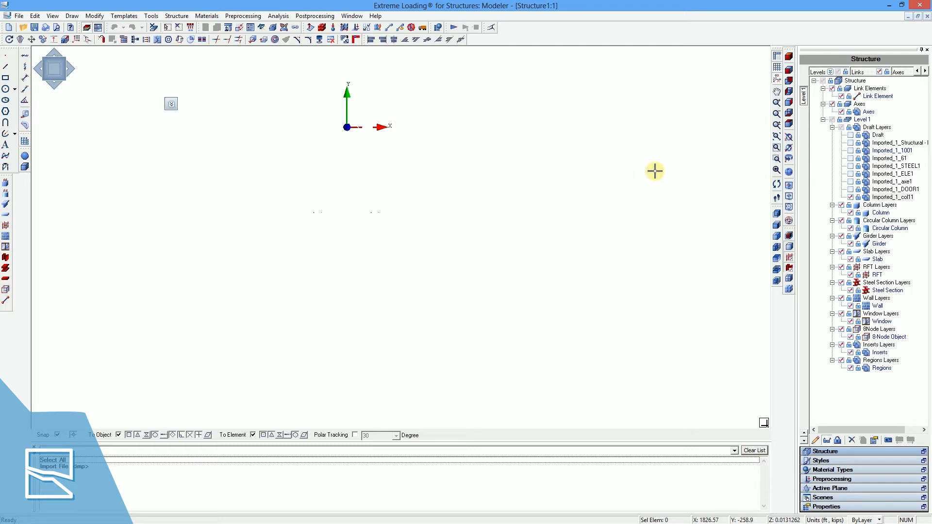
right_click(884, 199)
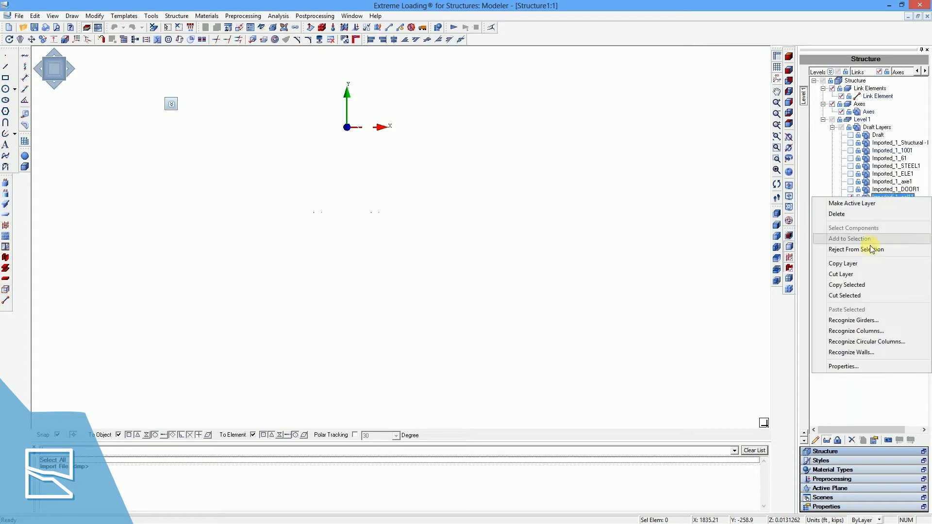
click(873, 335)
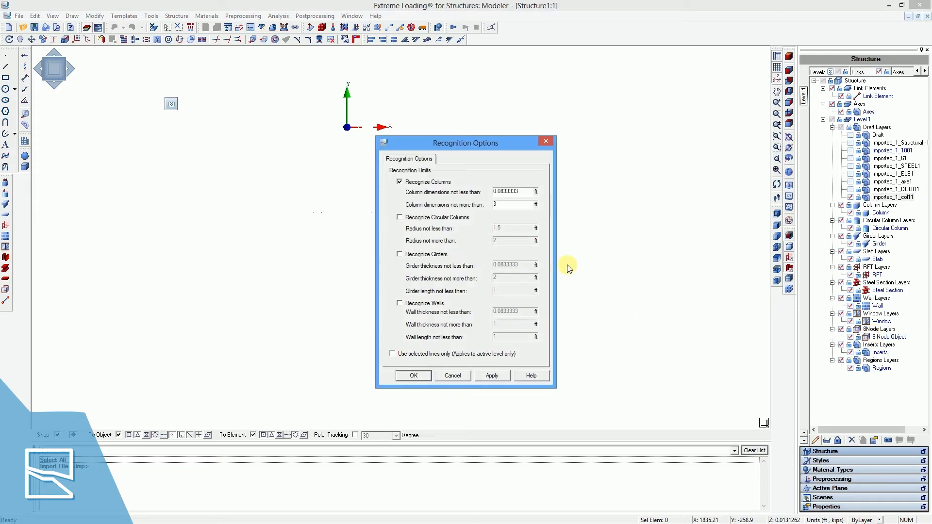
drag(513, 204, 490, 208)
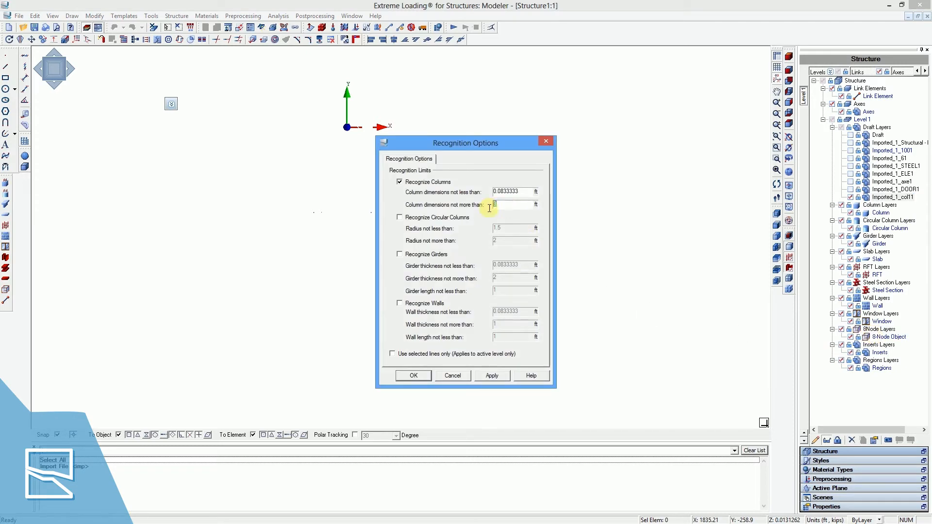
text(90)
click(460, 354)
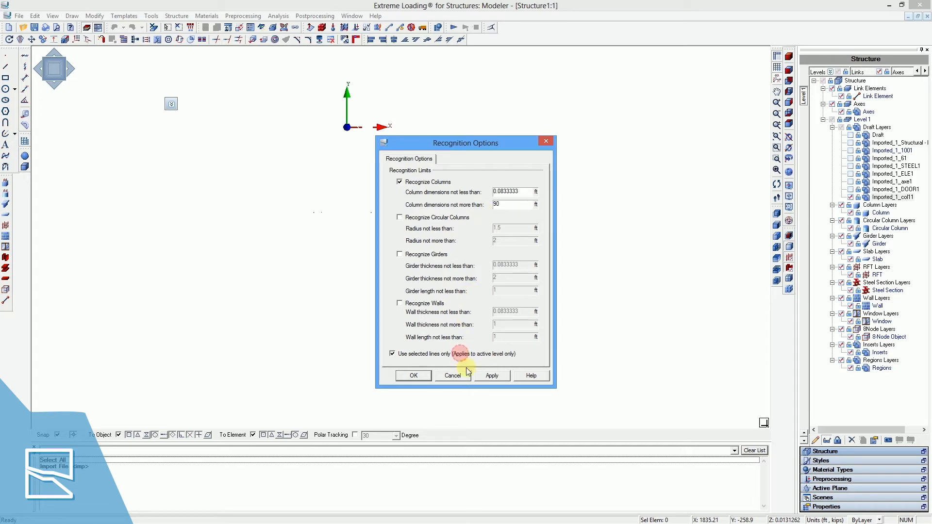
click(491, 378)
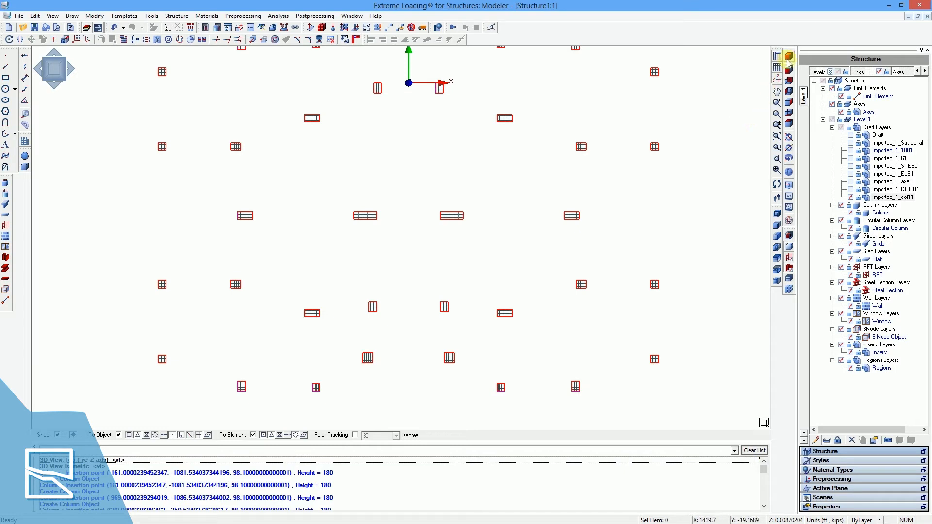
Inspect the recognized columns in isometric view, switching the display modes to examine their reinforcement
click(789, 59)
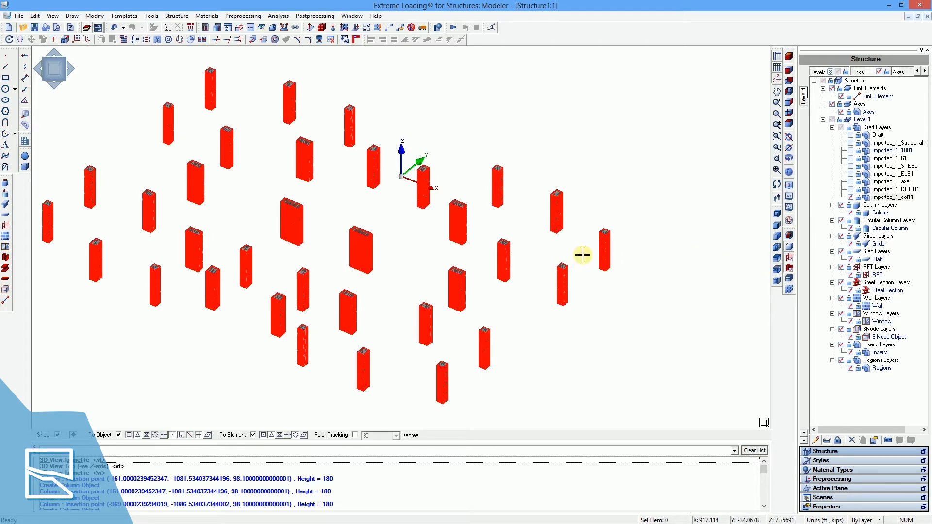
scroll(583, 255, up, 1)
scroll(582, 255, up, 1)
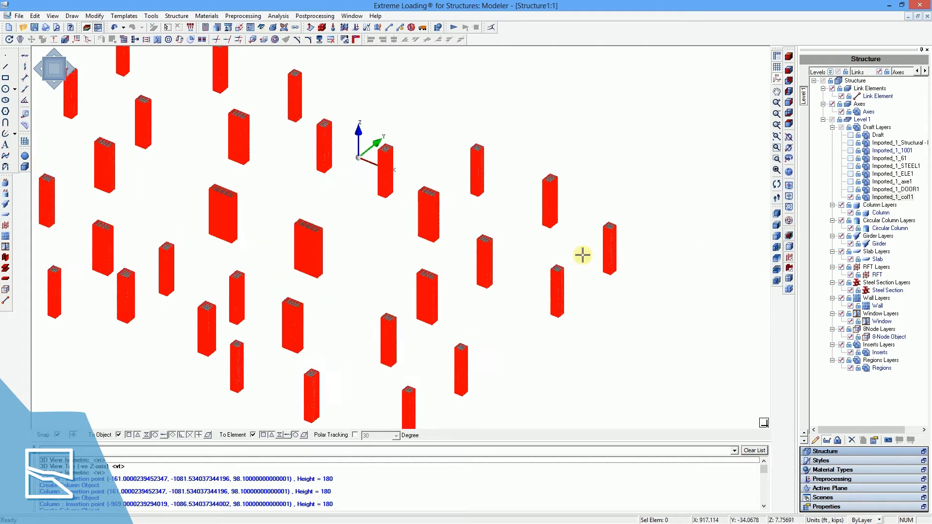
scroll(583, 255, up, 1)
click(789, 258)
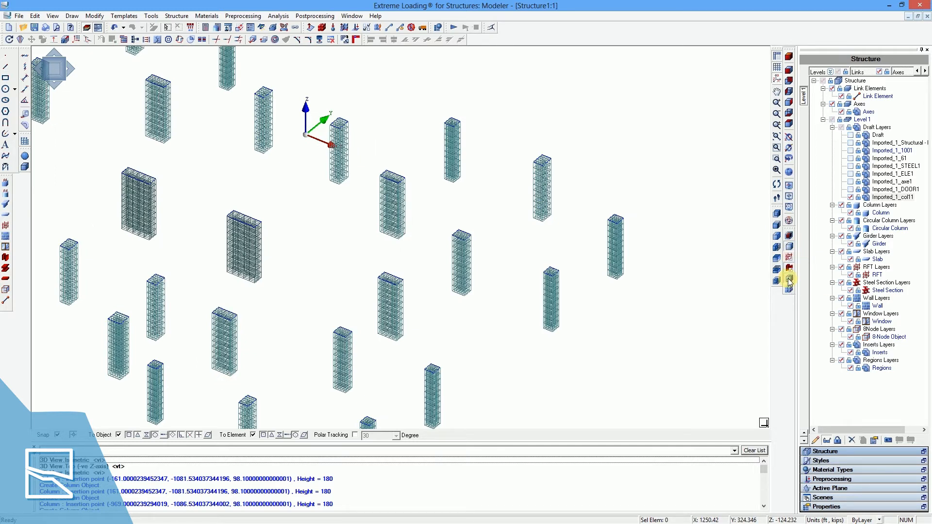
click(789, 281)
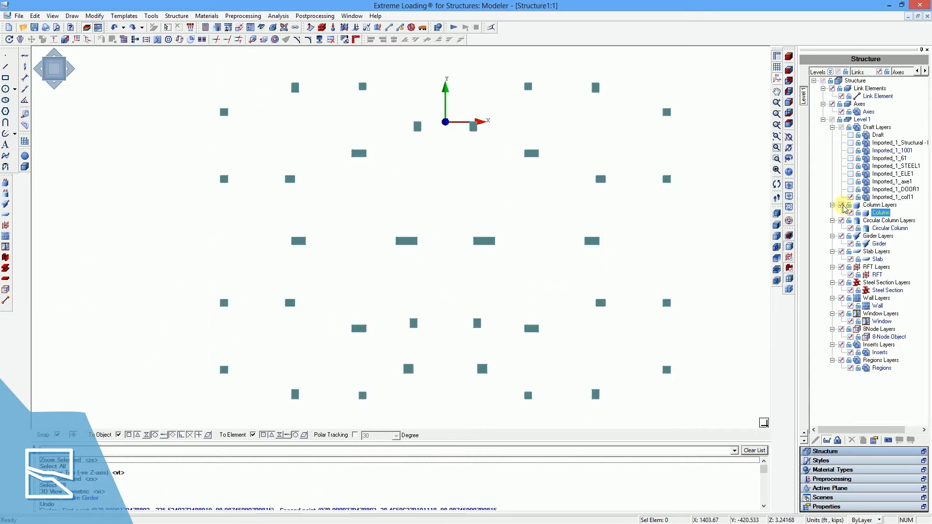
Hide the Column Layers and display the Imported_1_1001 draft layer together with the column outlines
click(842, 205)
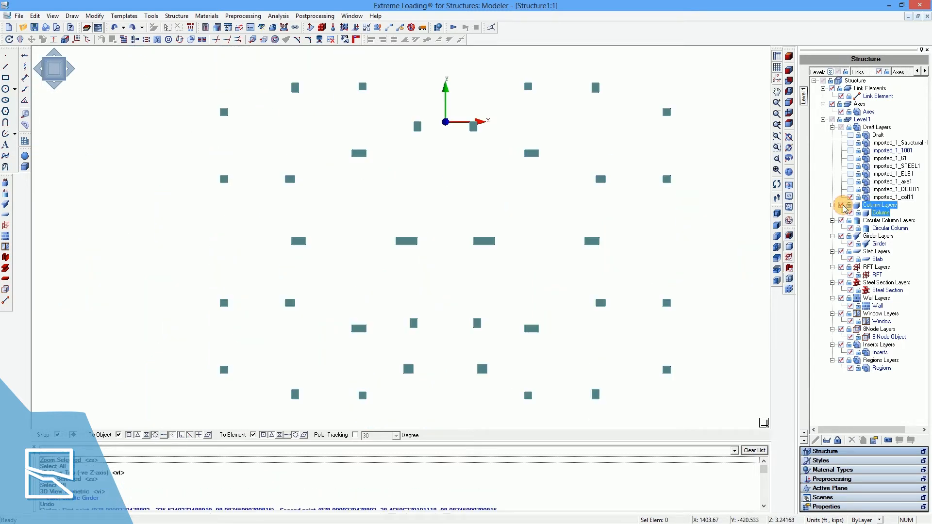
click(842, 205)
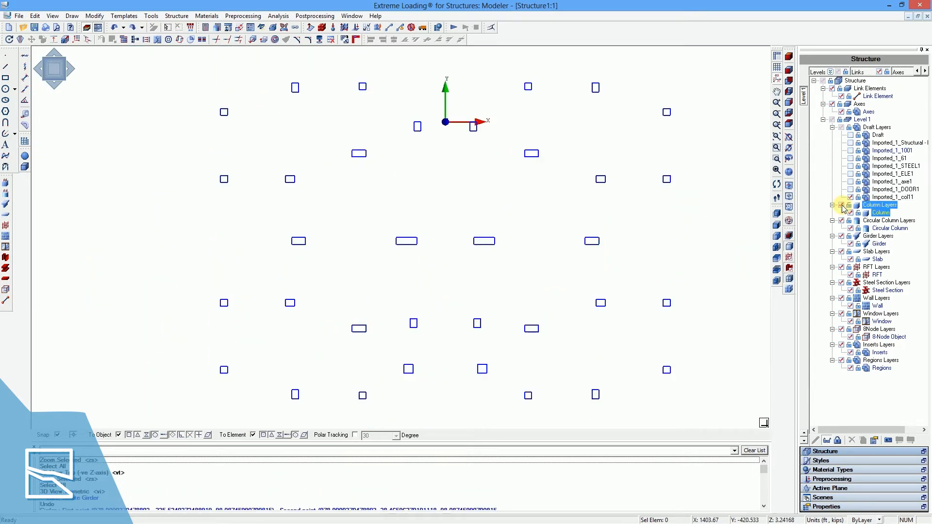
click(851, 152)
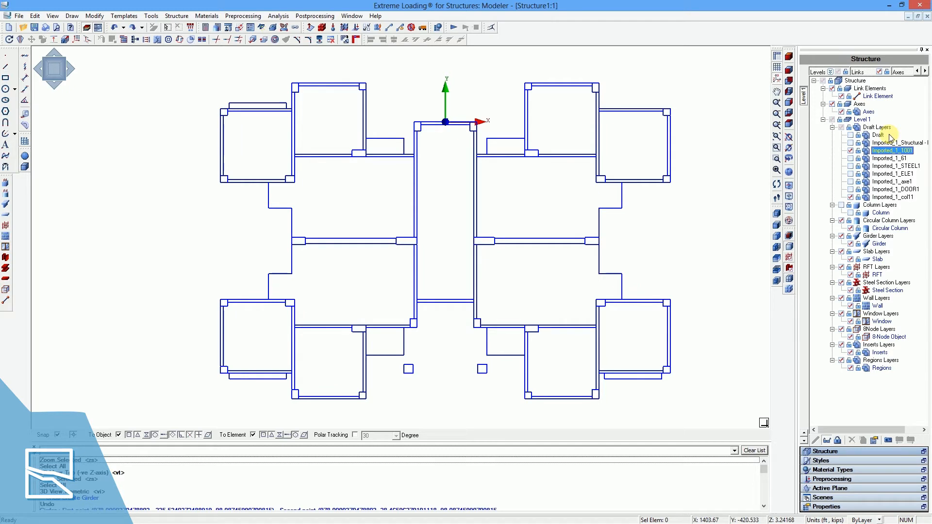
Convert the two parallel lines along the outer edge of the upper-right outermost room to a girder using Convert two Lines to Girder
click(664, 148)
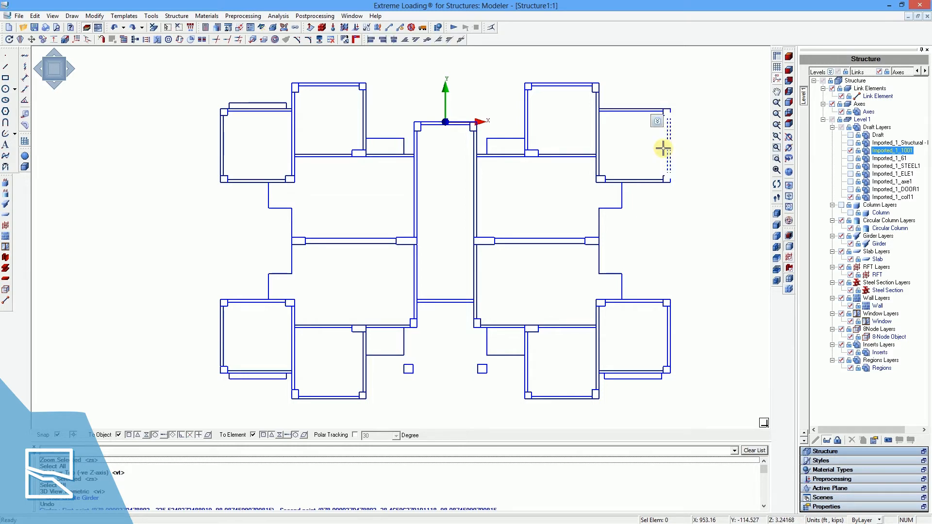
click(658, 122)
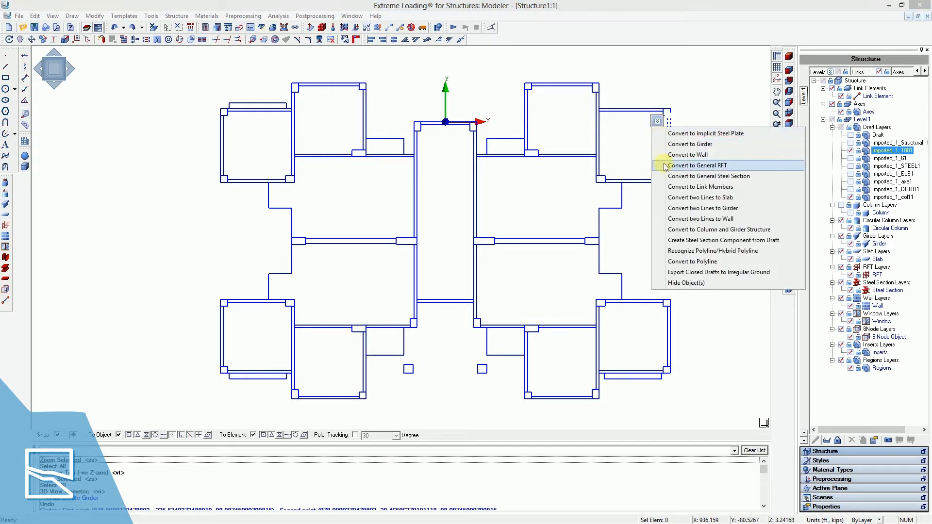
click(674, 209)
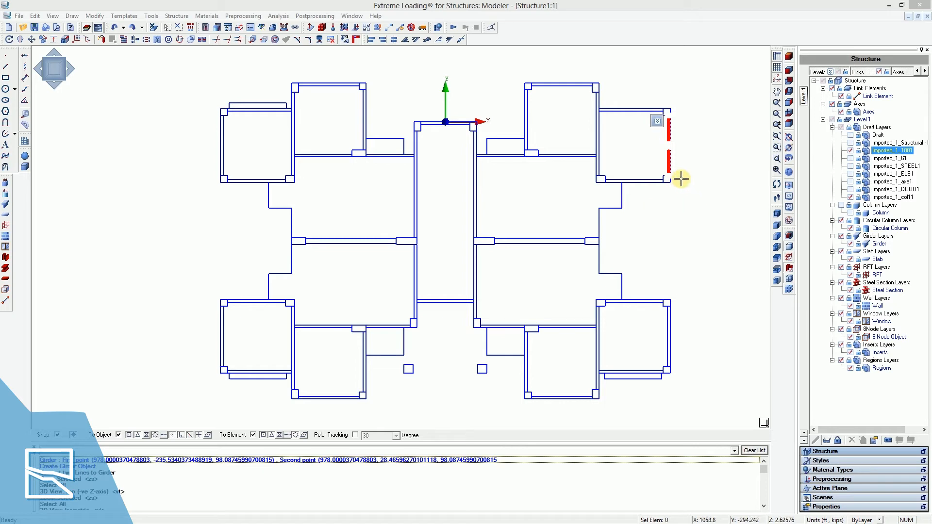
Inspect the converted girders in isometric view and display the Column Layers together with them
scroll(684, 176, up, 1)
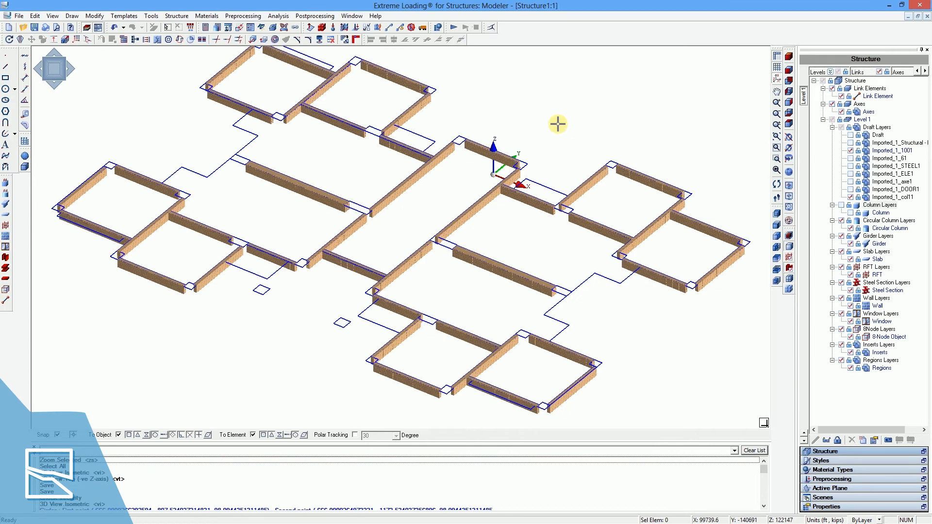
scroll(563, 139, up, 1)
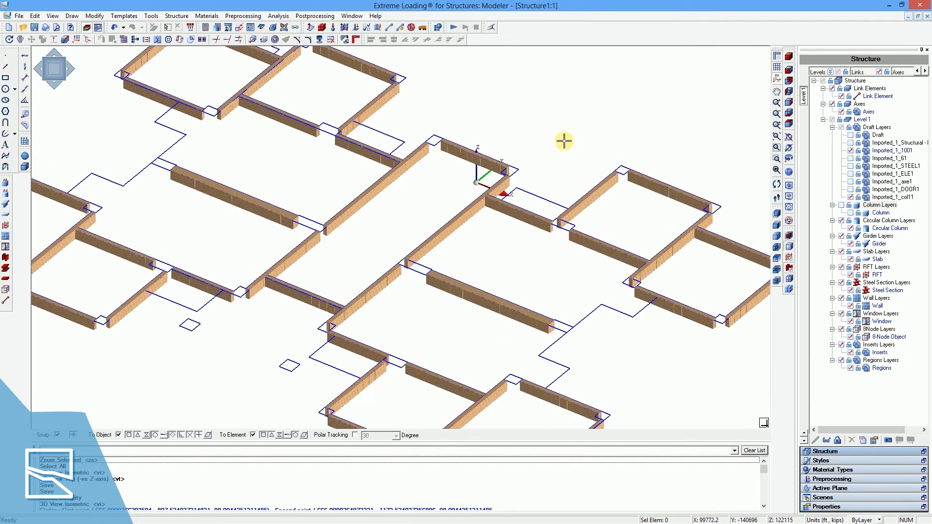
scroll(563, 144, down, 1)
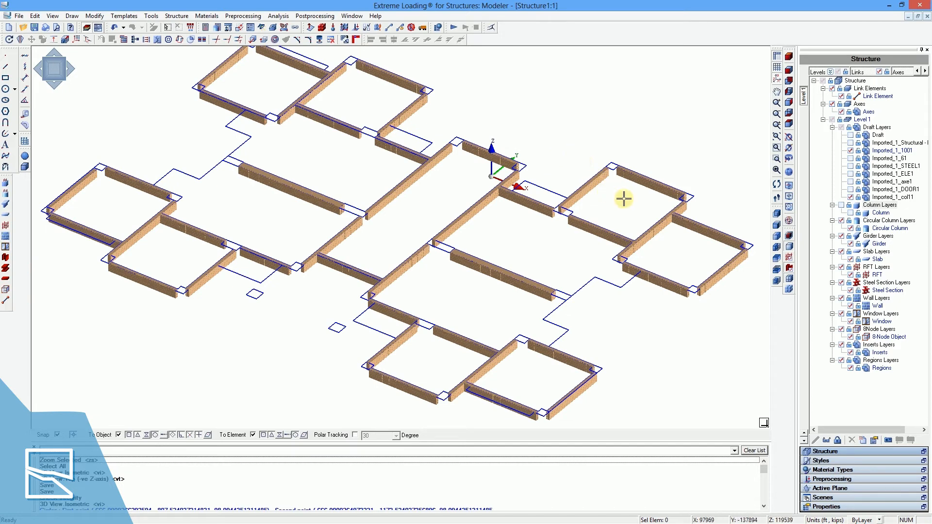
click(842, 206)
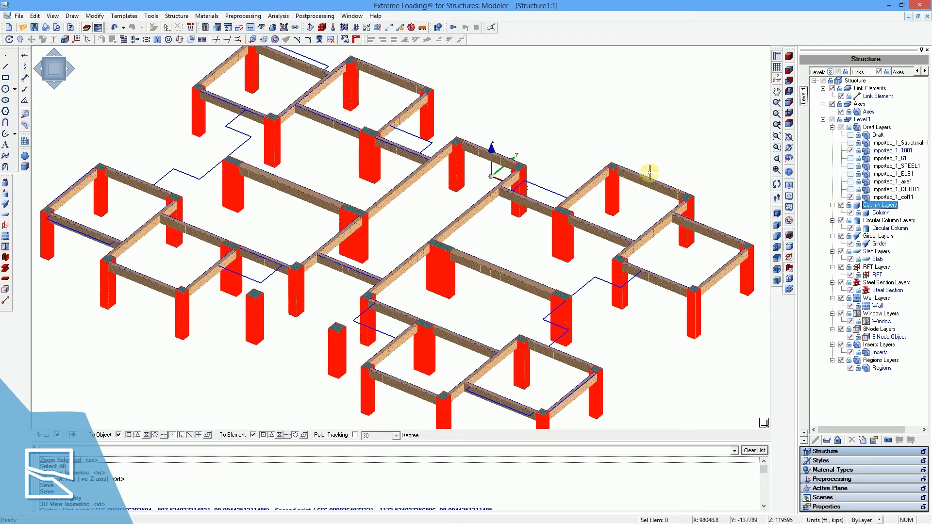
click(730, 200)
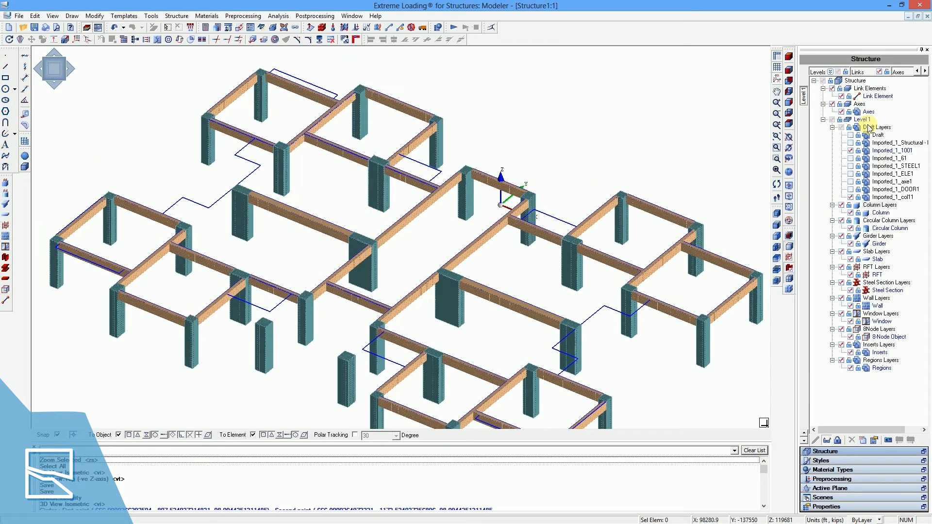
Create a new draft layer on Level 1 named slabs with layer color blue, index 5
right_click(869, 127)
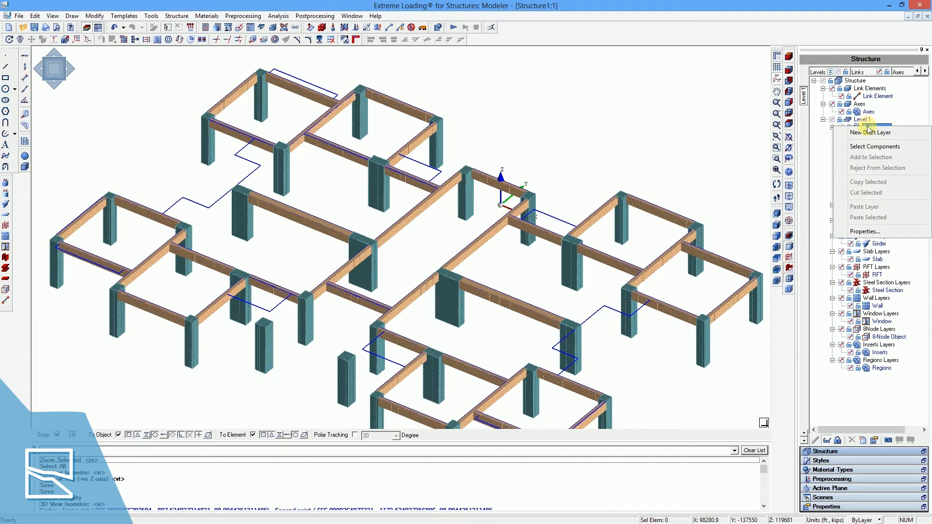
click(867, 135)
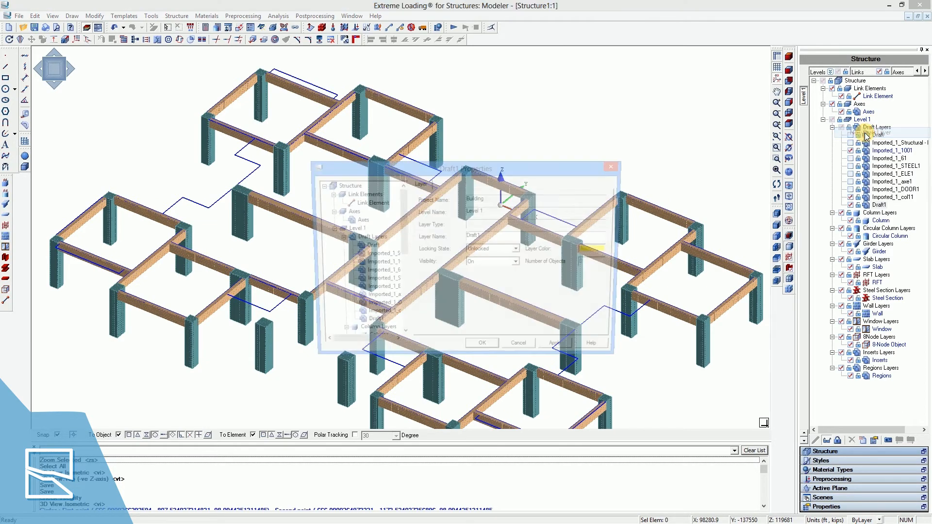
double_click(489, 236)
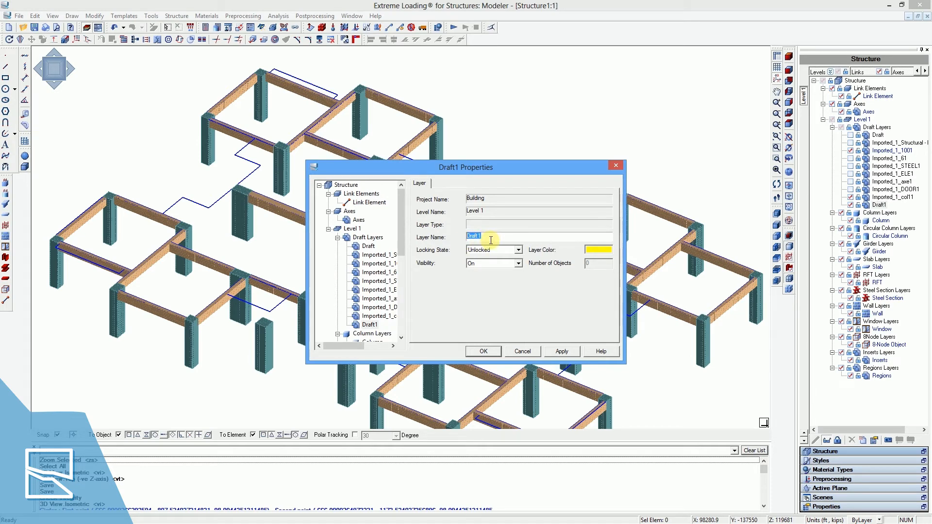
text(slabs)
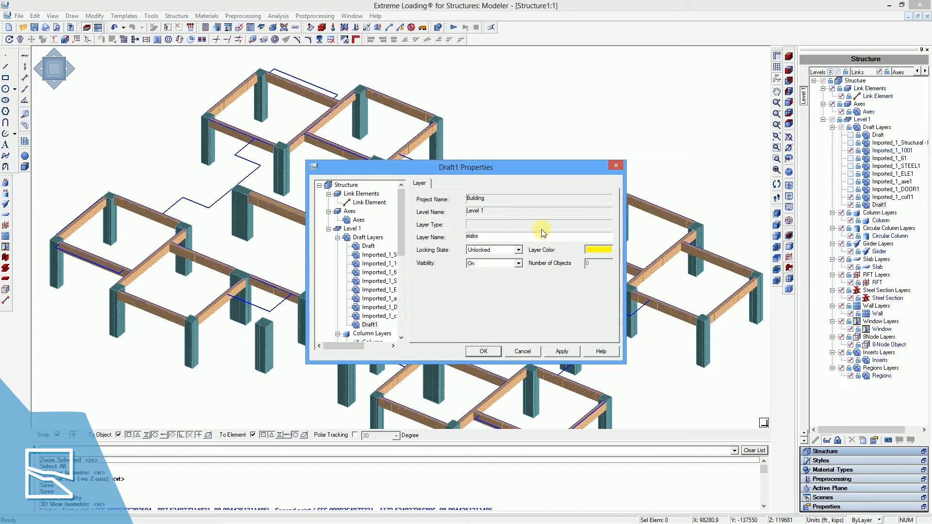
click(598, 249)
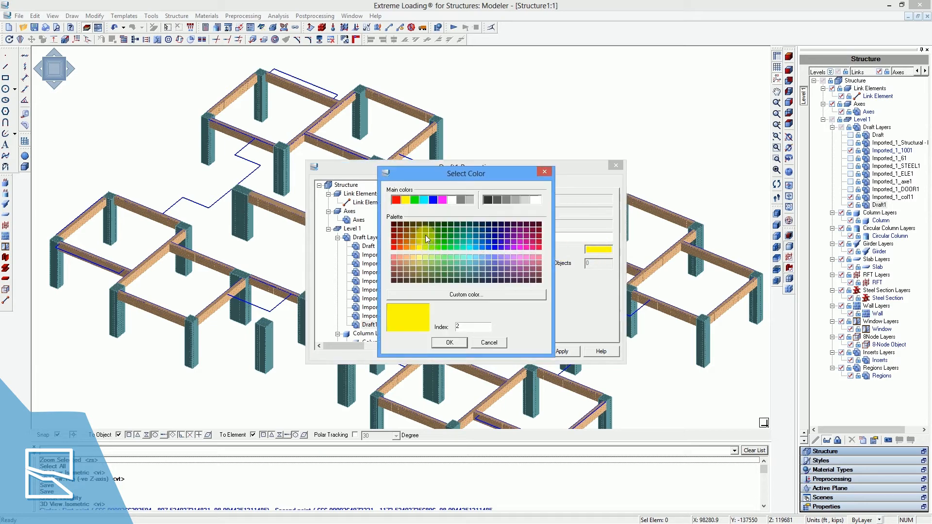
click(434, 199)
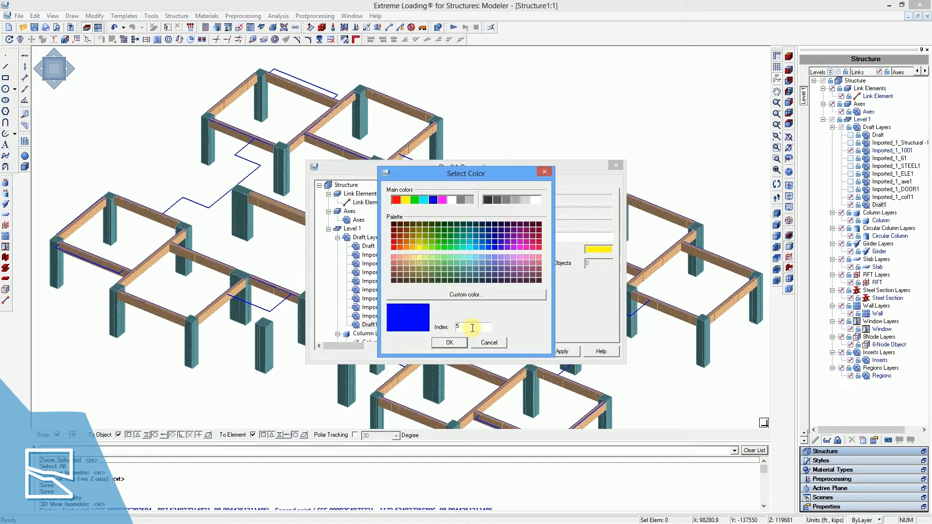
click(446, 343)
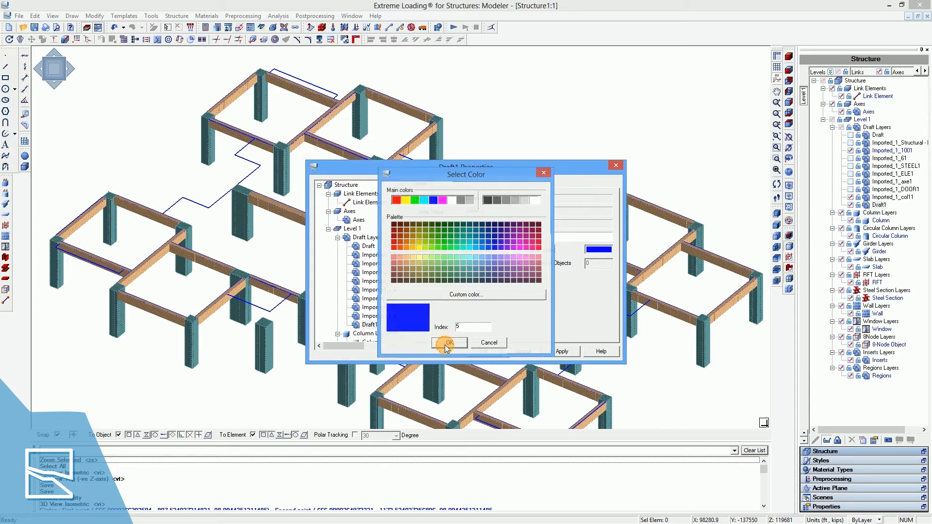
click(562, 352)
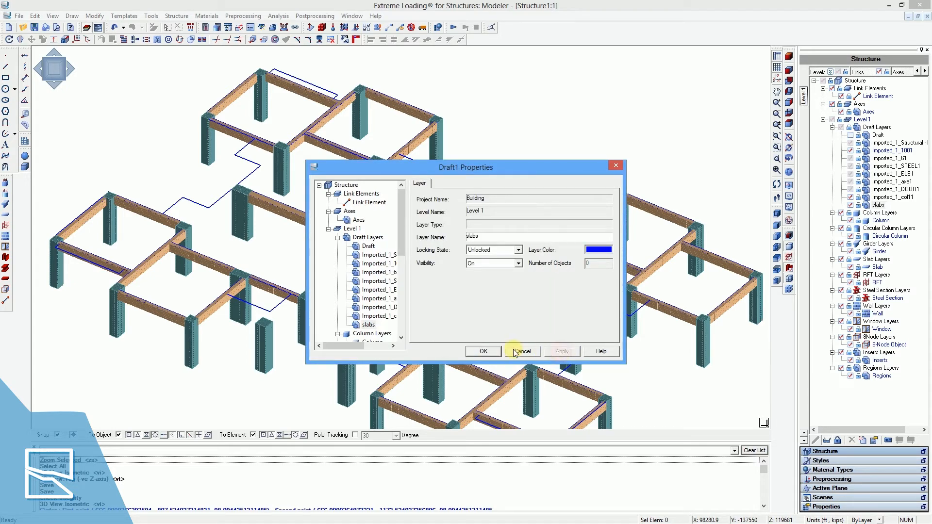
click(485, 351)
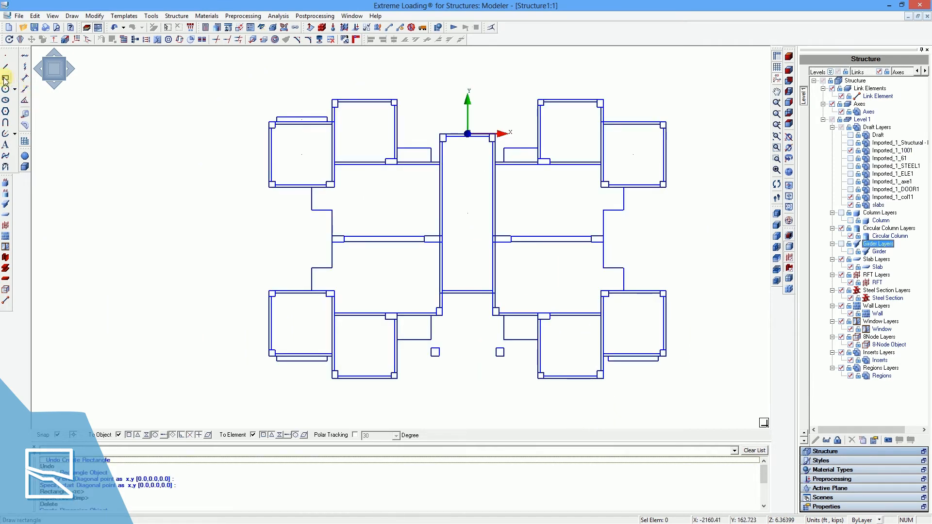
Draw a rectangle about 324 by 324 ft over the upper-right outermost room, from its lower-left outer corner to its upper-right outer corner
click(6, 78)
scroll(592, 189, up, 5)
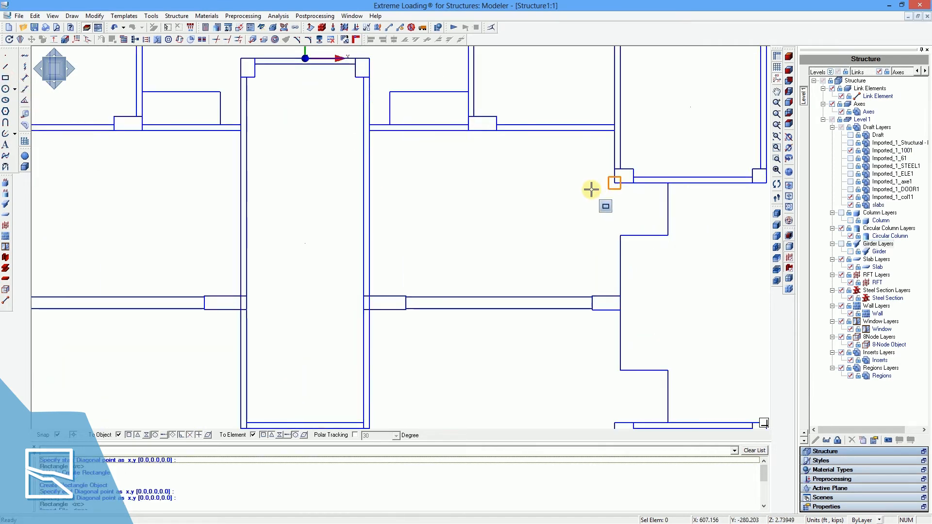
click(610, 182)
scroll(684, 159, down, 4)
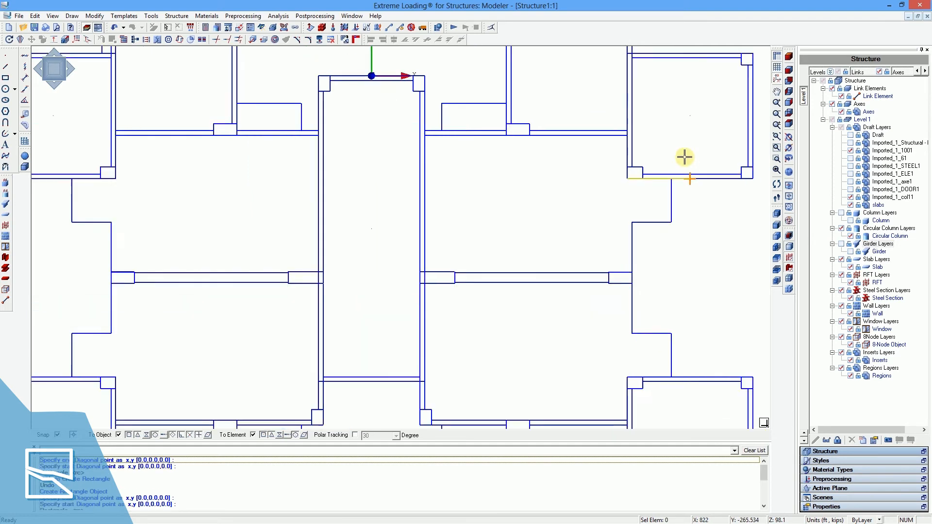
middle_drag(579, 215, 564, 225)
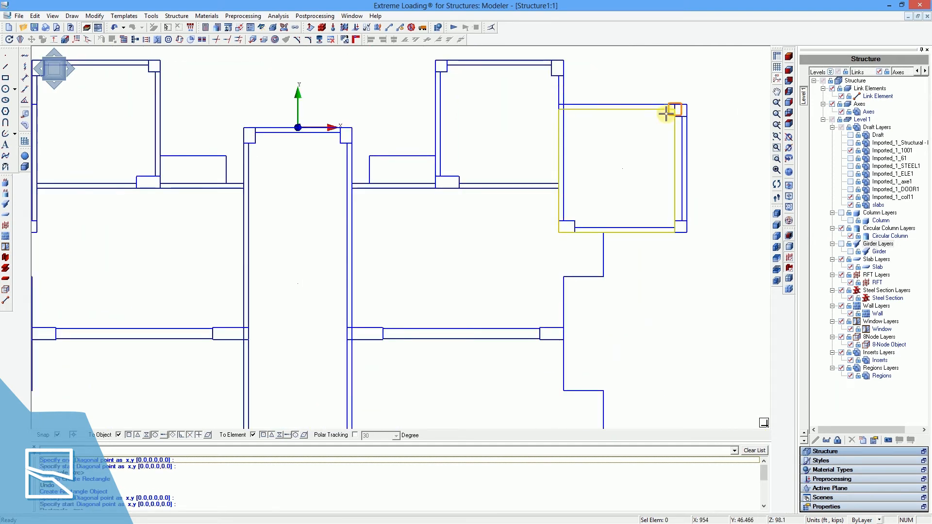
scroll(685, 105, up, 2)
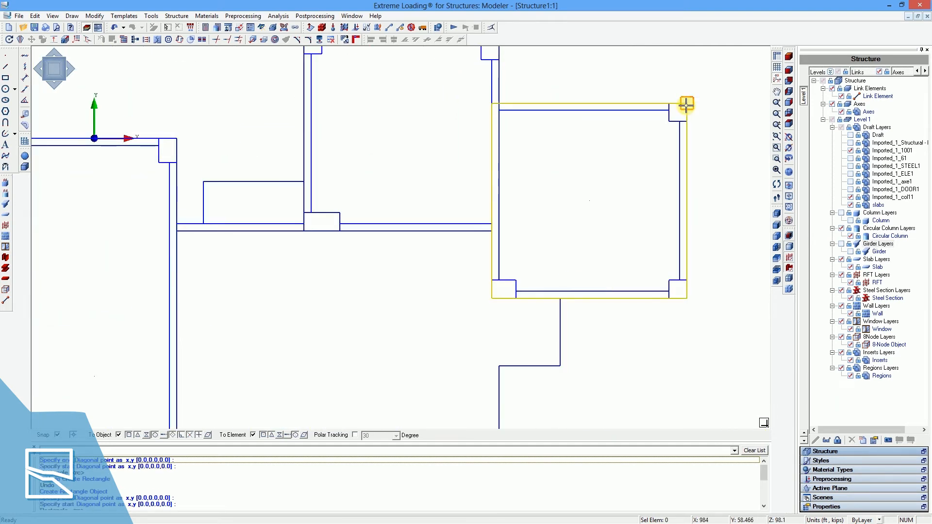
click(686, 105)
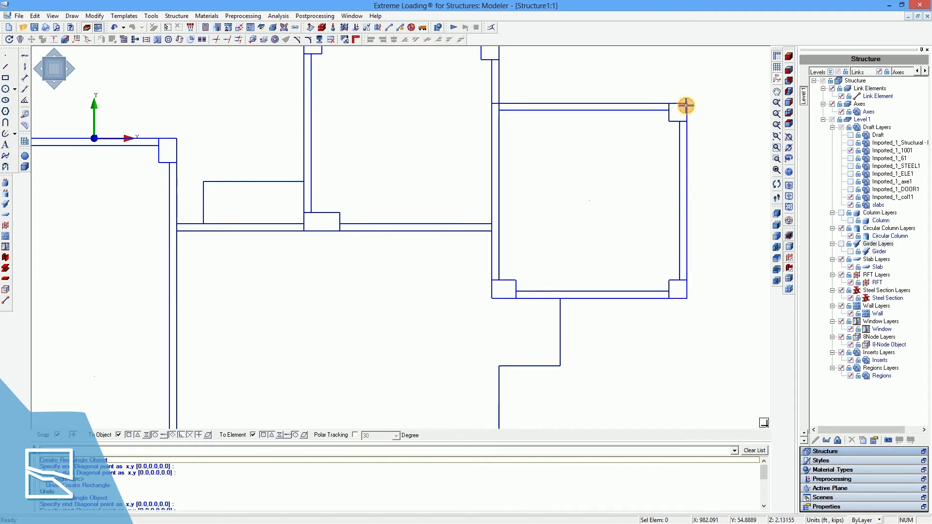
Convert the drawn rectangle to a slab with a normal mesh of N1 10 and N2 10
click(653, 106)
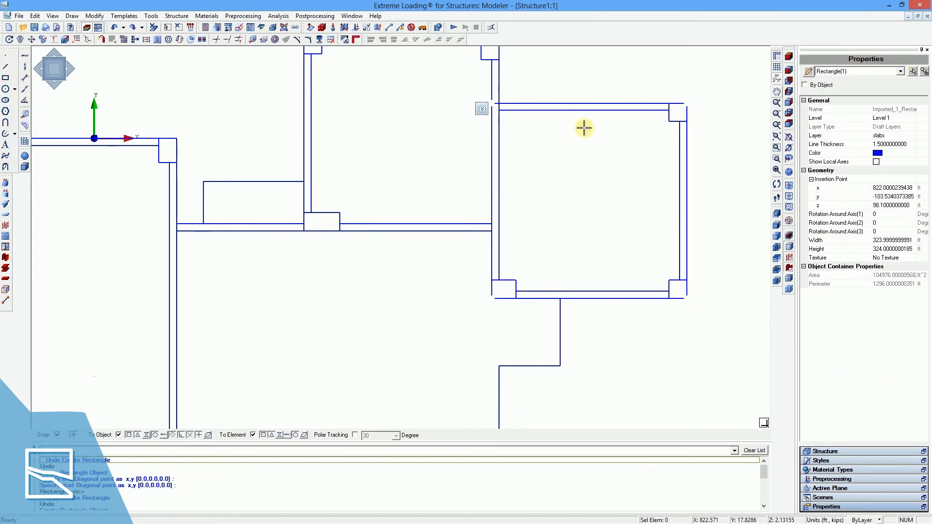
click(481, 110)
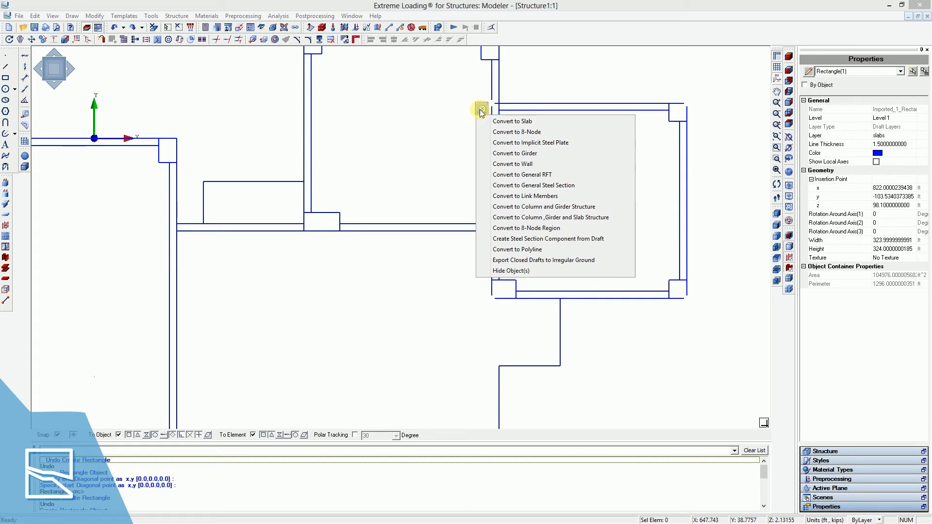
click(515, 122)
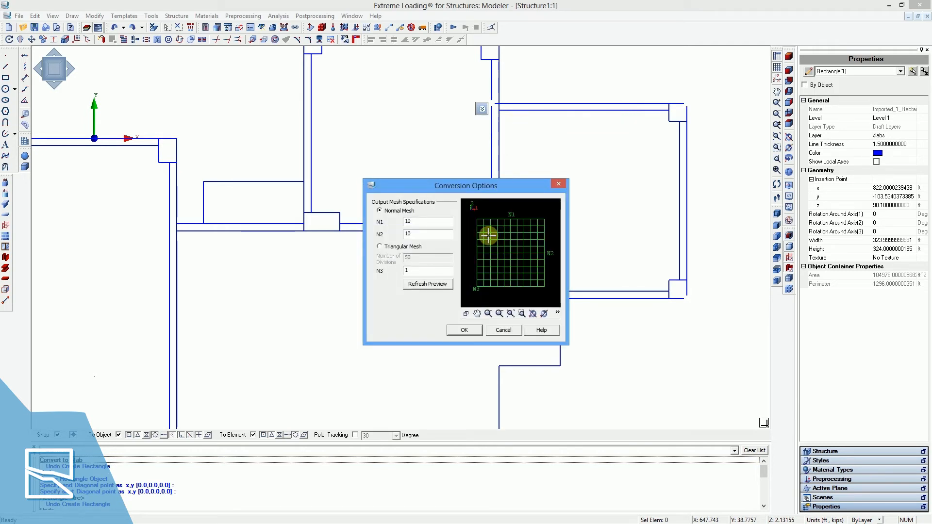
click(464, 330)
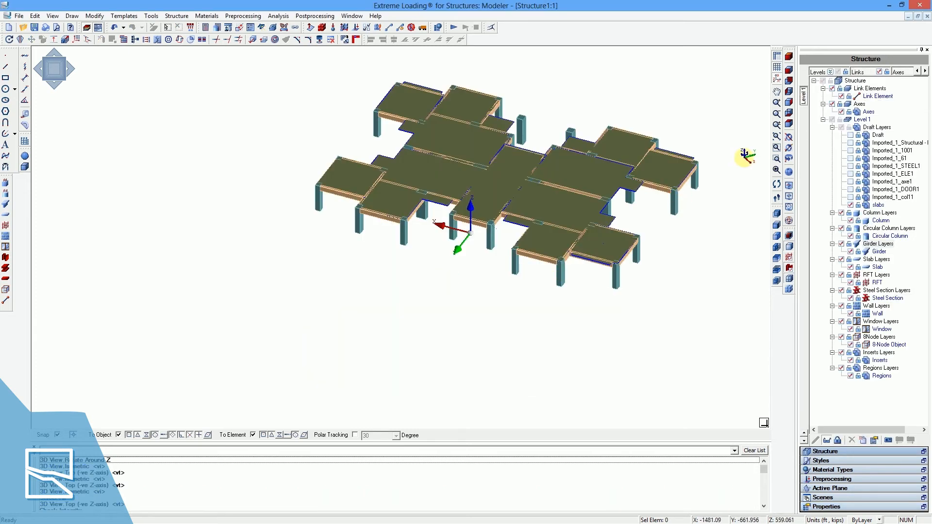
Check the integrity of the model from the top view and apply all the listed cuts between columns, girders and slabs
click(788, 126)
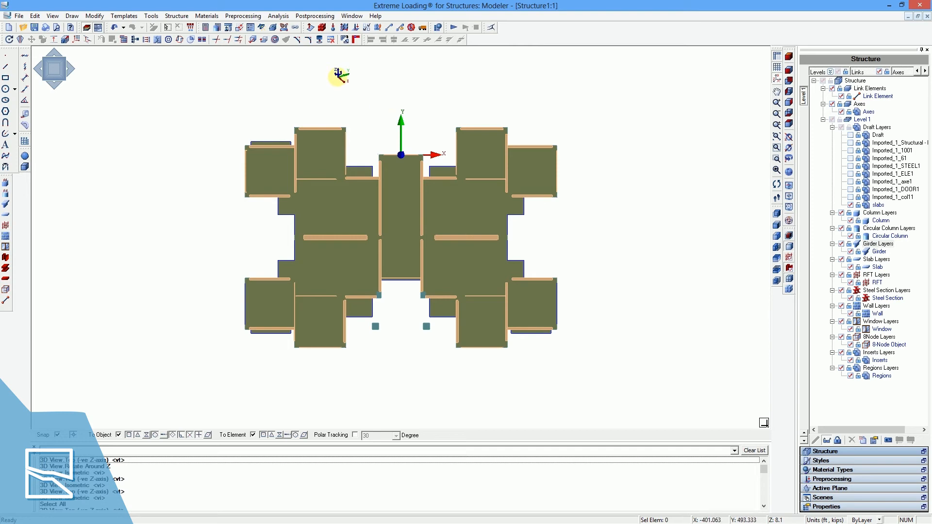
right_click(338, 73)
click(353, 80)
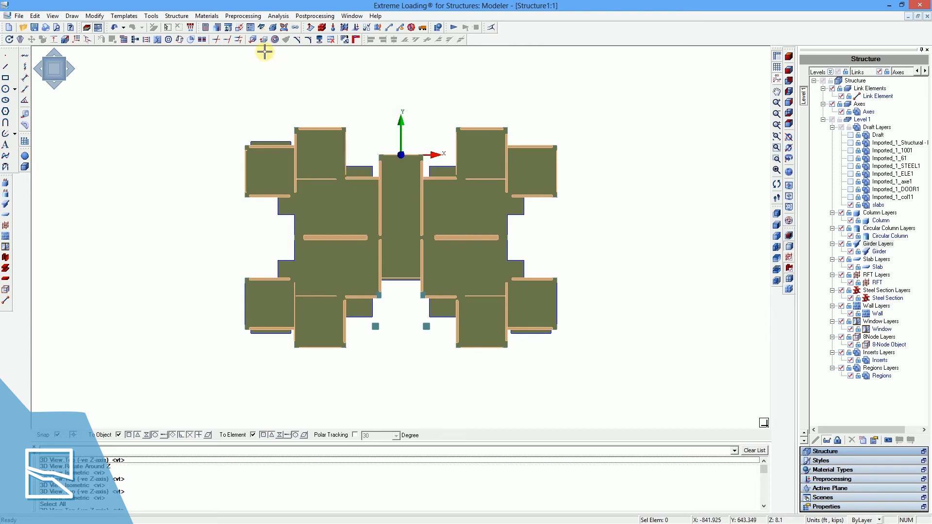
click(252, 41)
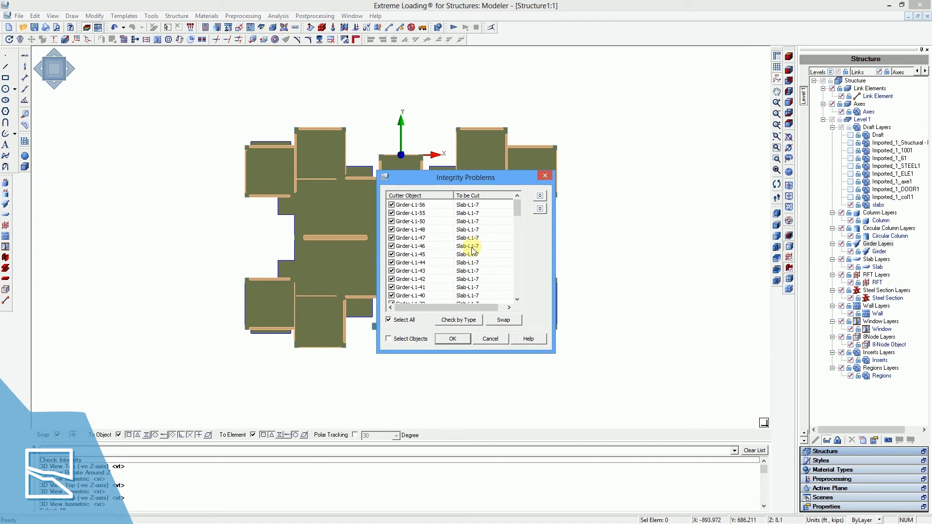
scroll(471, 263, down, 3)
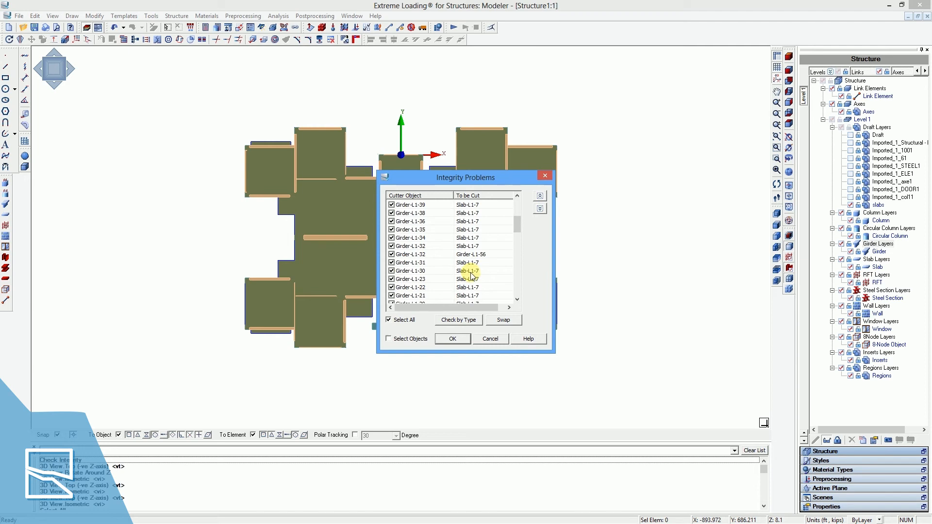
click(446, 340)
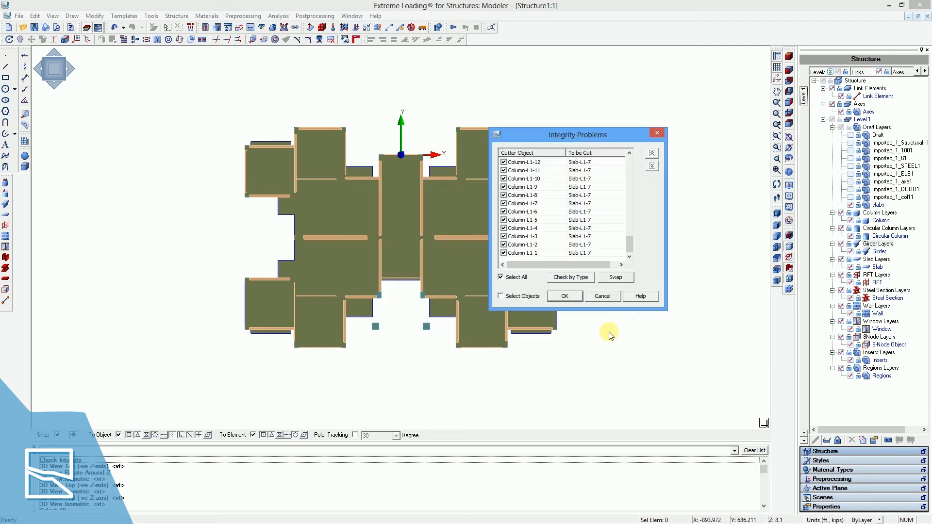
click(566, 296)
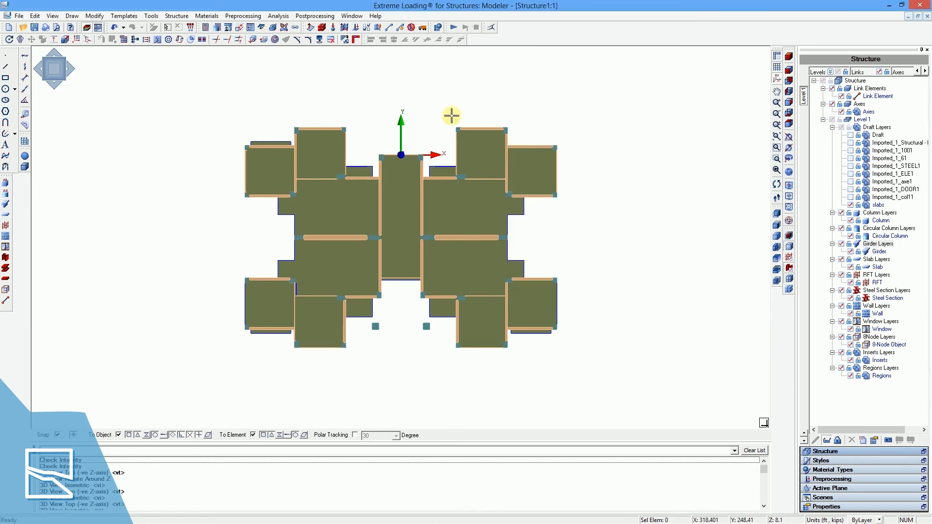
Repeat the integrity check on the model and view the structure in isometric view
click(253, 41)
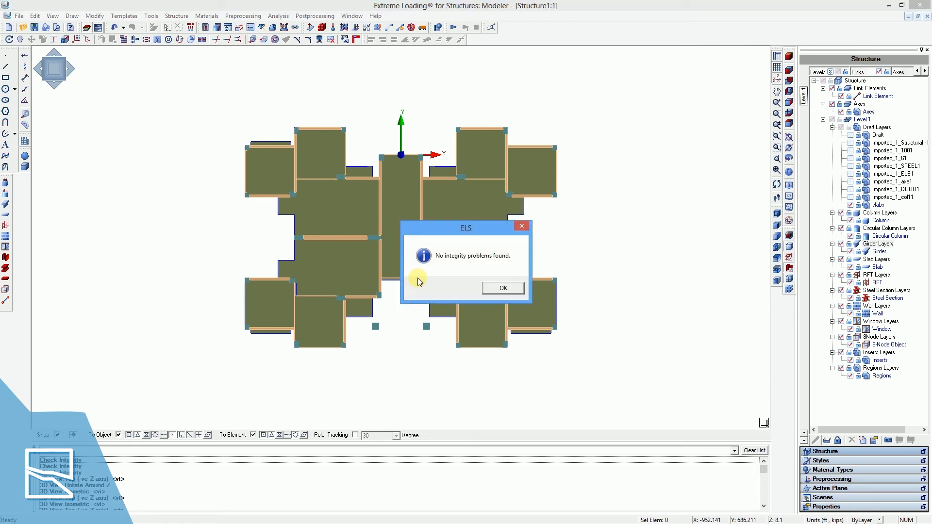
click(504, 288)
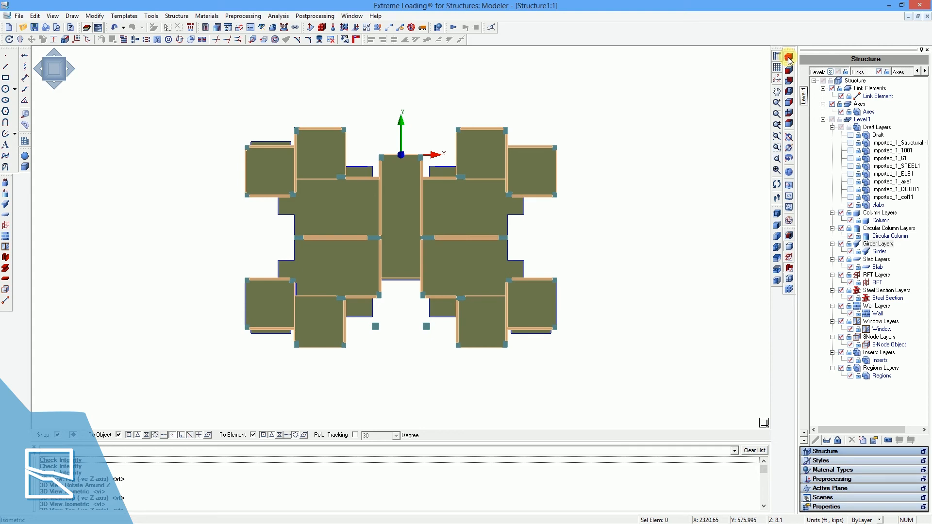
click(789, 57)
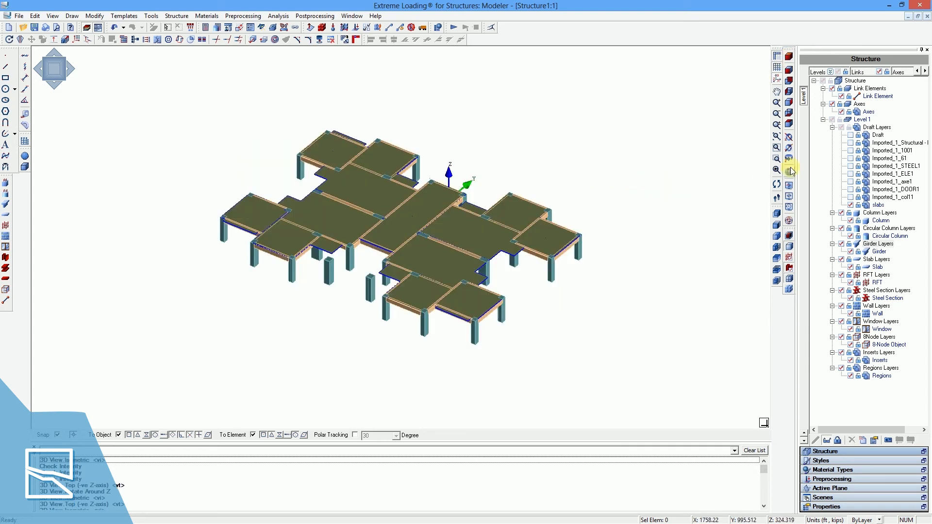
Copy Level 1 and paste it into the structure as a level array with 6 levels
right_click(863, 120)
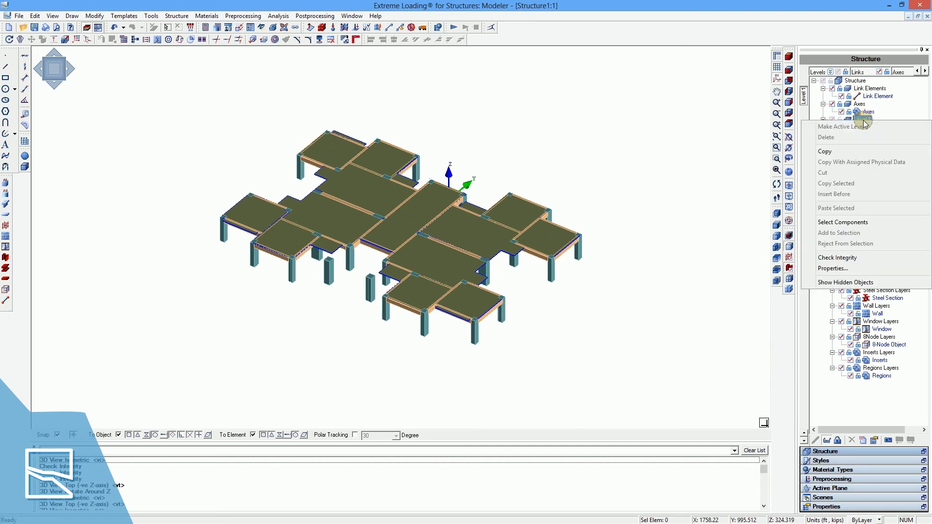
click(832, 150)
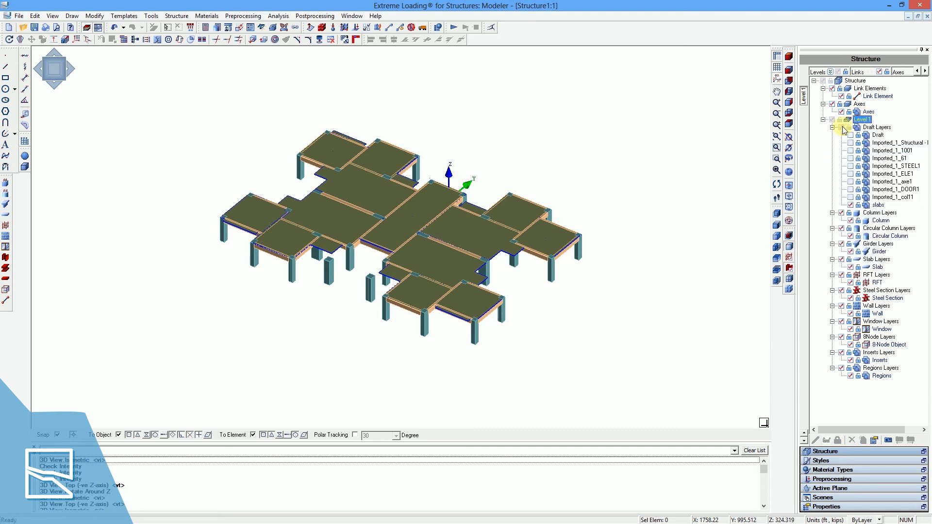
right_click(854, 81)
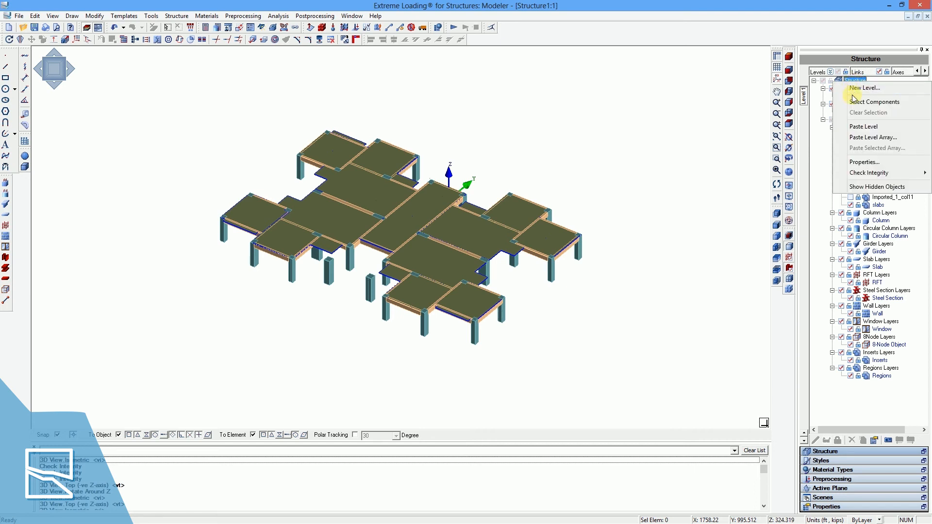
click(856, 138)
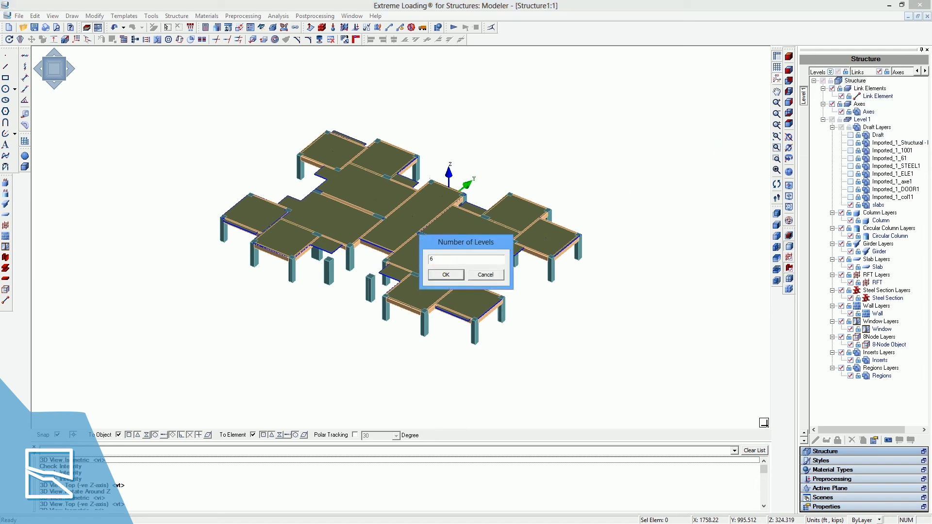
click(444, 275)
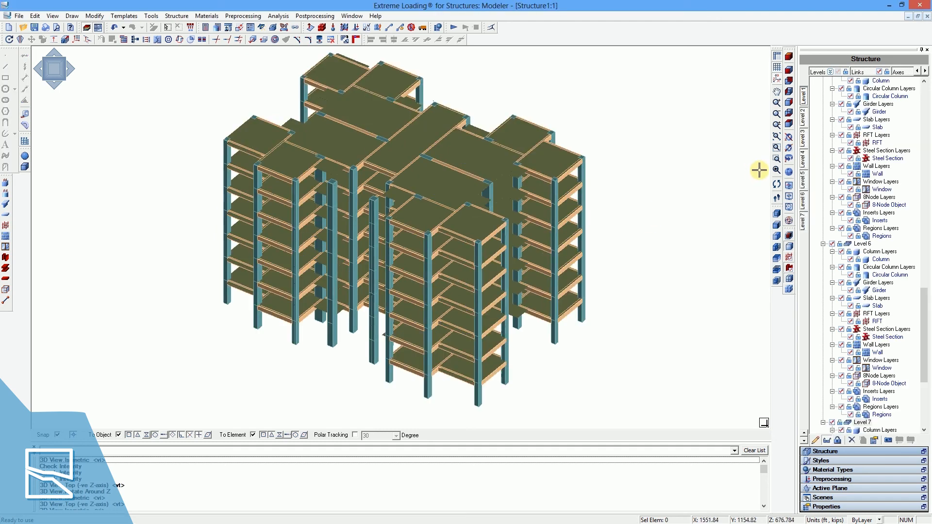
click(789, 160)
drag(704, 181, 449, 315)
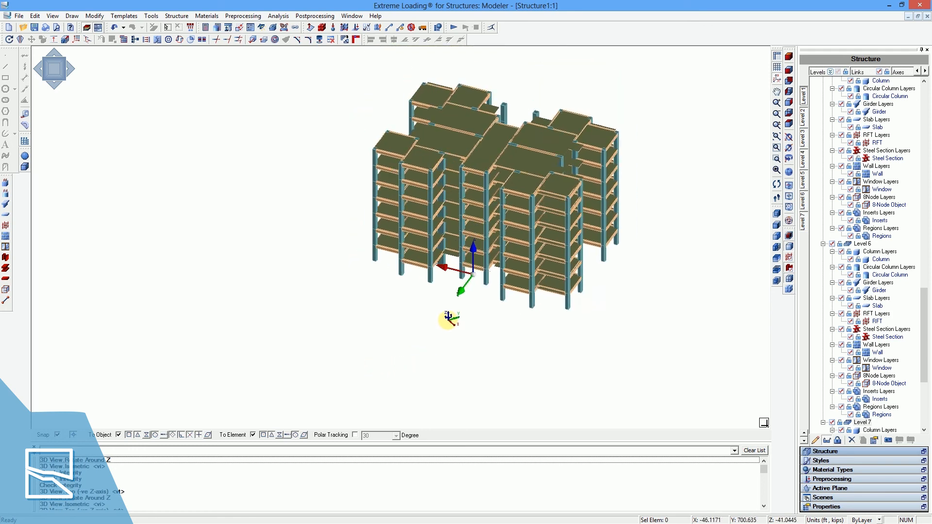